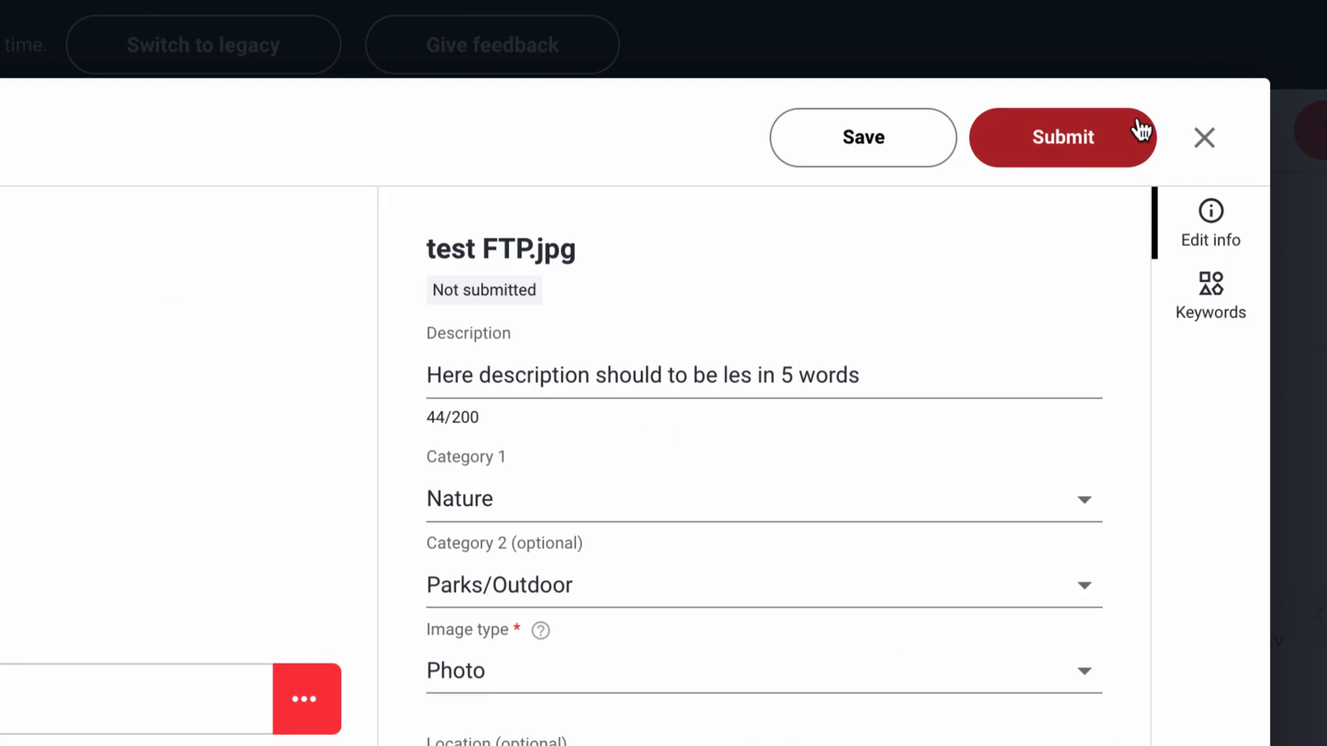
click(1118, 131)
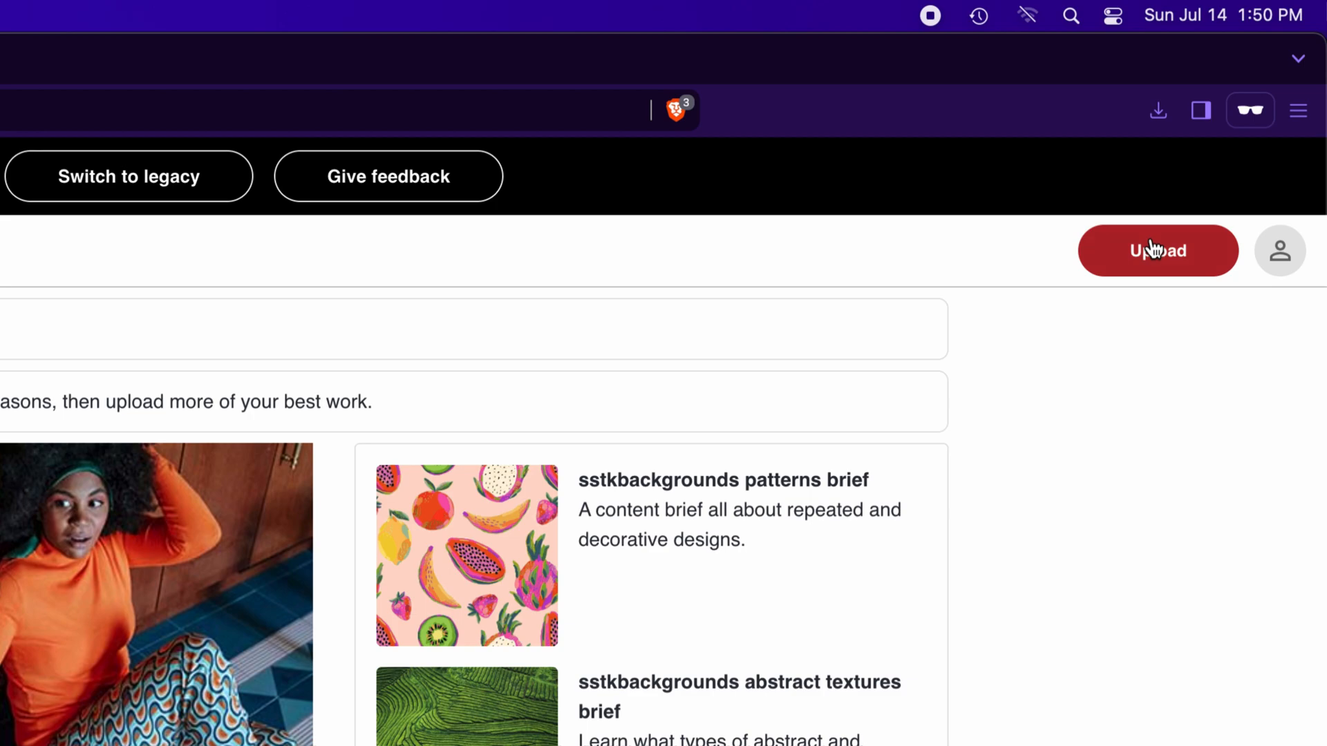
- Open the FTPS upload help article from the asset upload page and review its FileZilla download instructions
click(1152, 248)
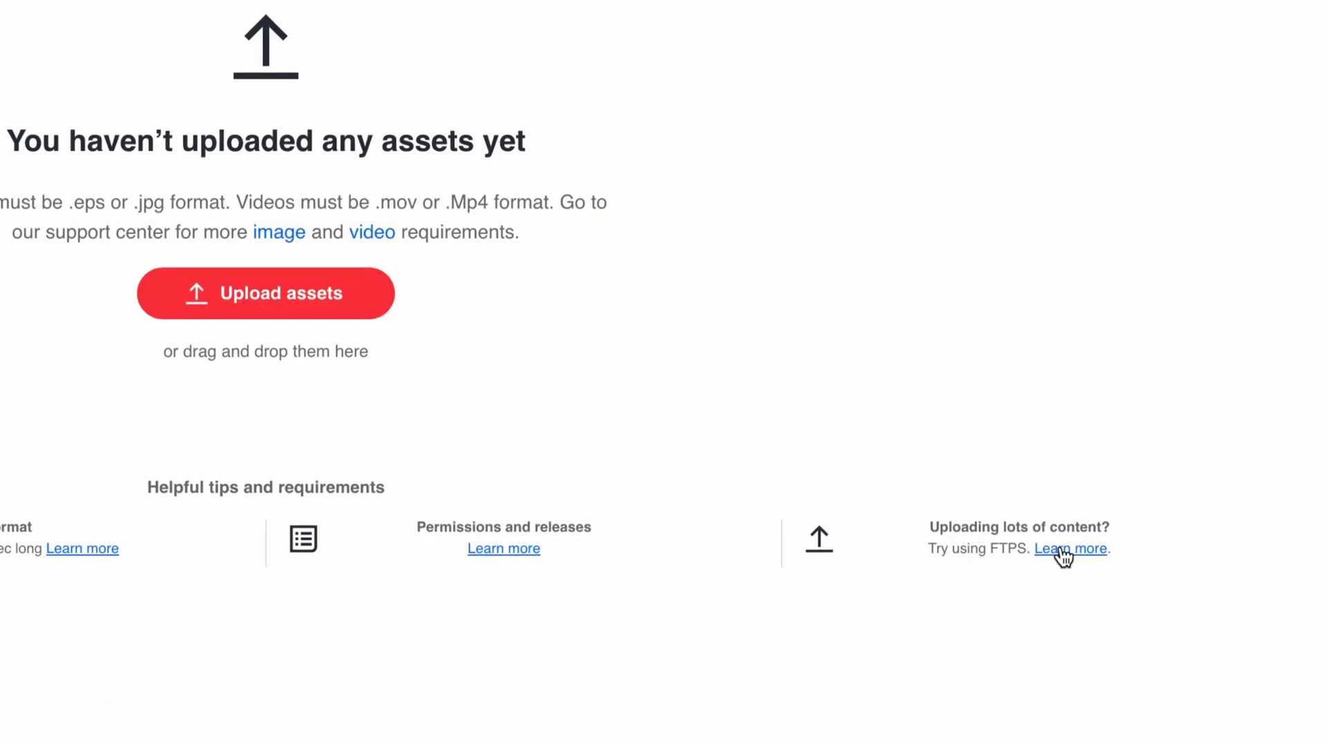
click(1064, 553)
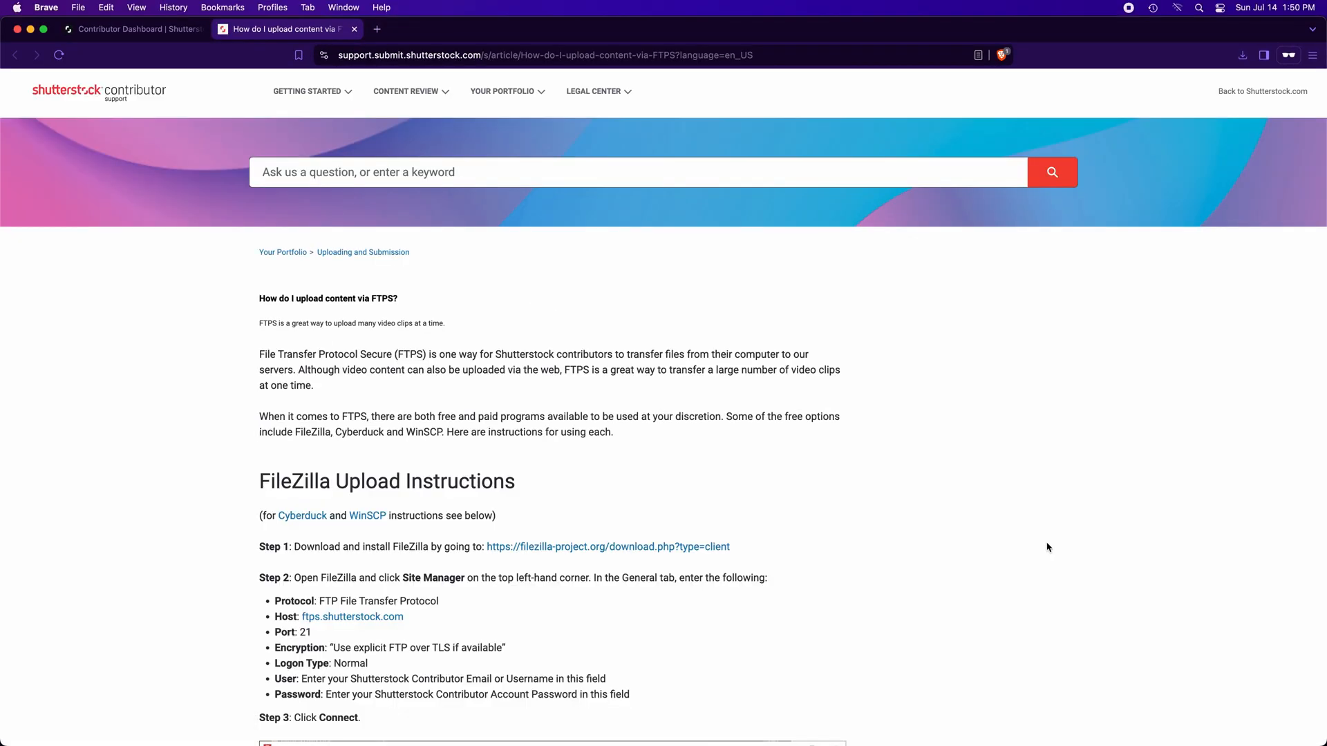
scroll(496, 592, down, 4)
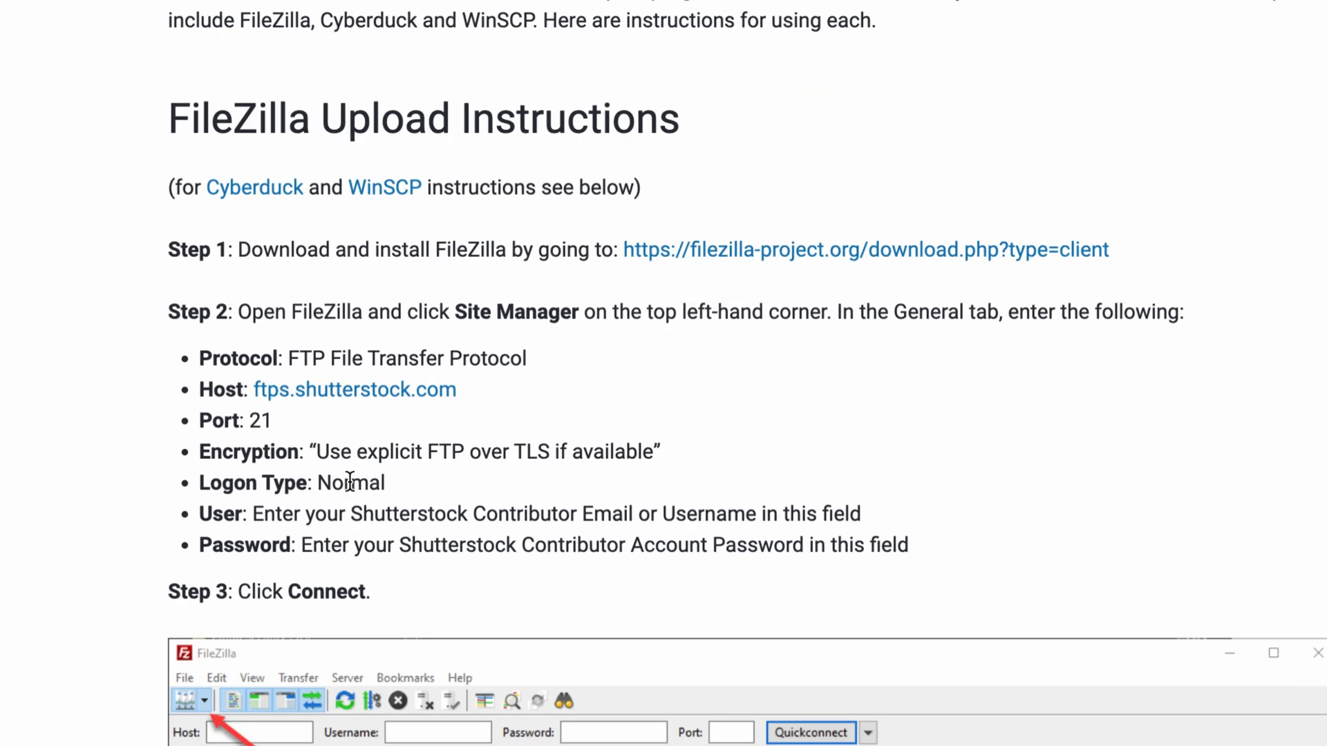
double_click(183, 250)
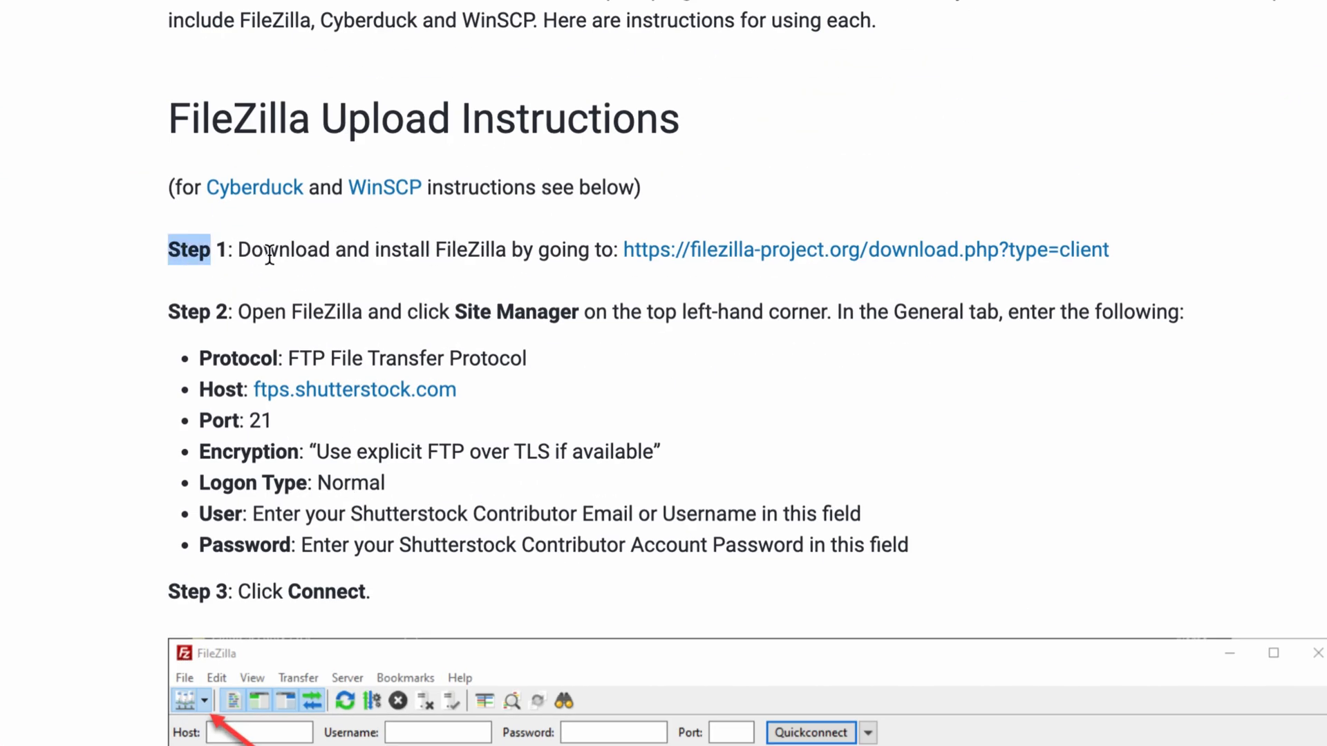
double_click(457, 249)
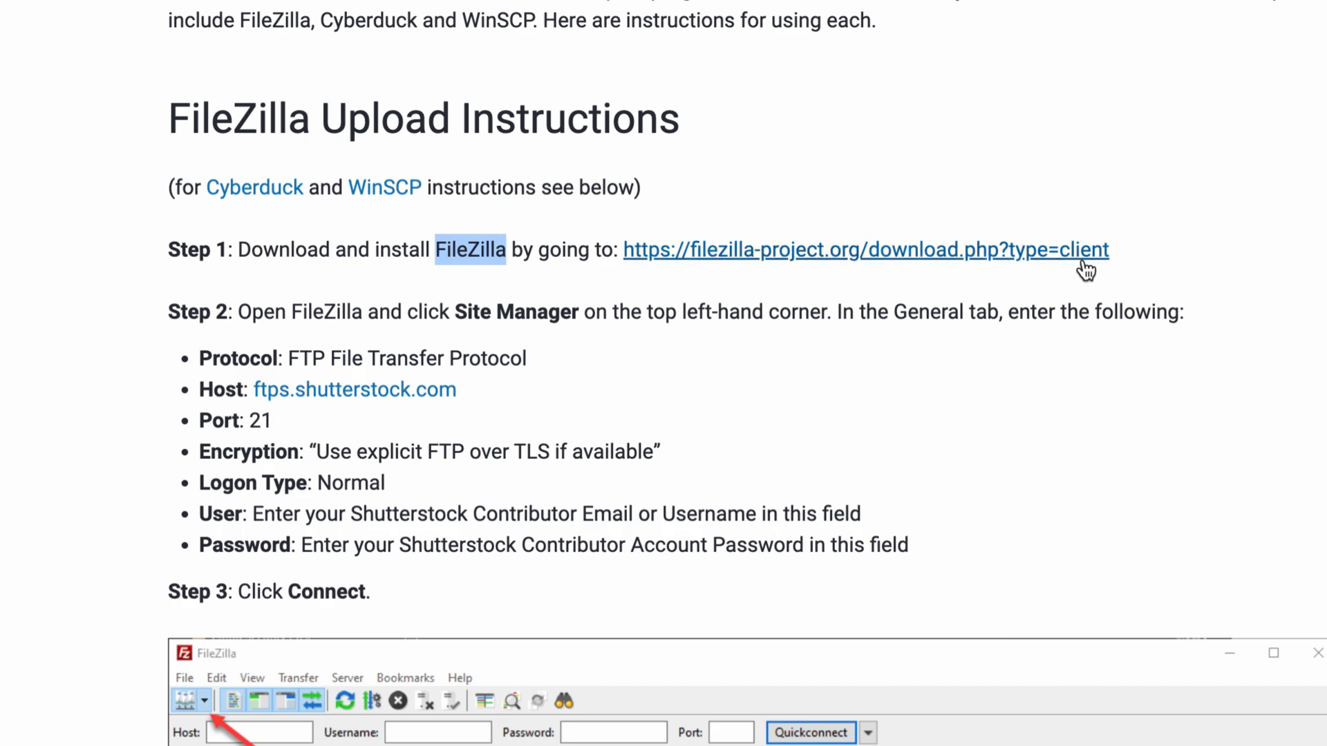
drag(1144, 251, 619, 250)
click(405, 304)
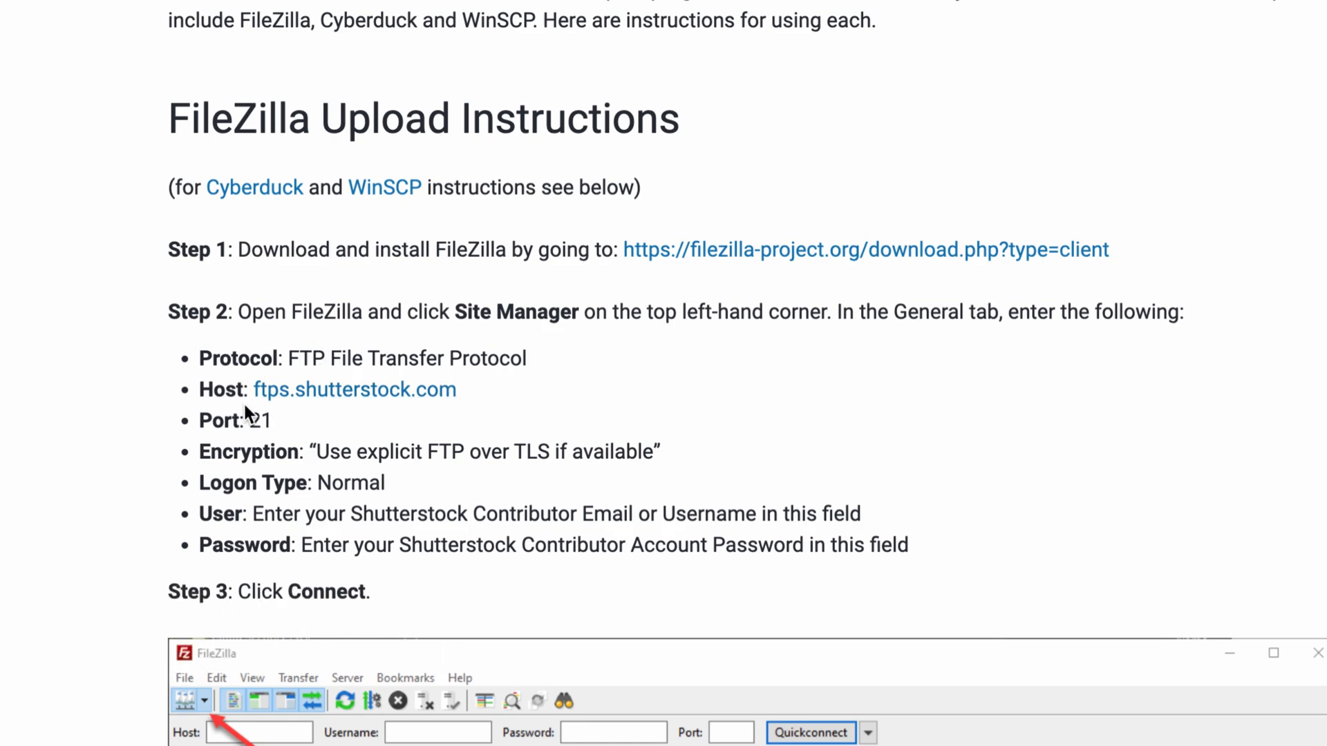
- Copy the host address ftps.shutterstock.com from the help article and paste it as the host in FileZilla
drag(458, 391, 256, 388)
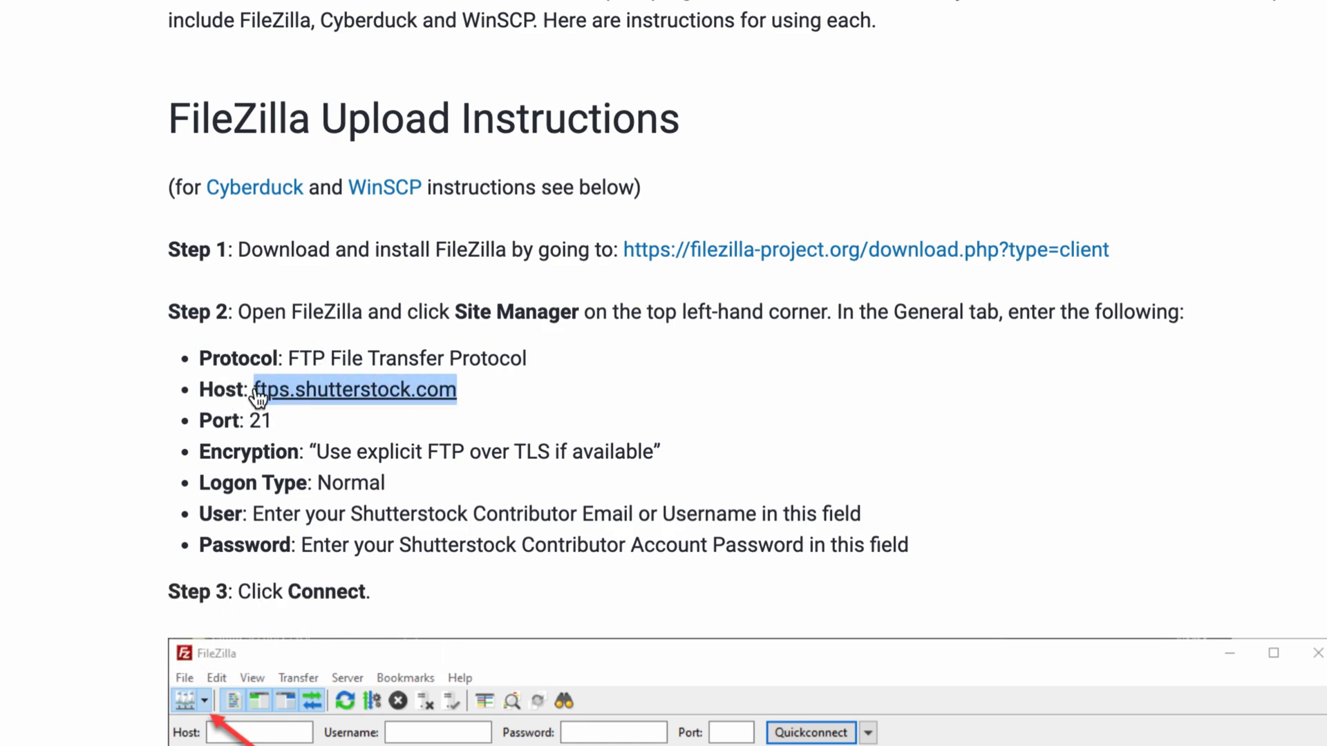
right_click(256, 389)
click(309, 633)
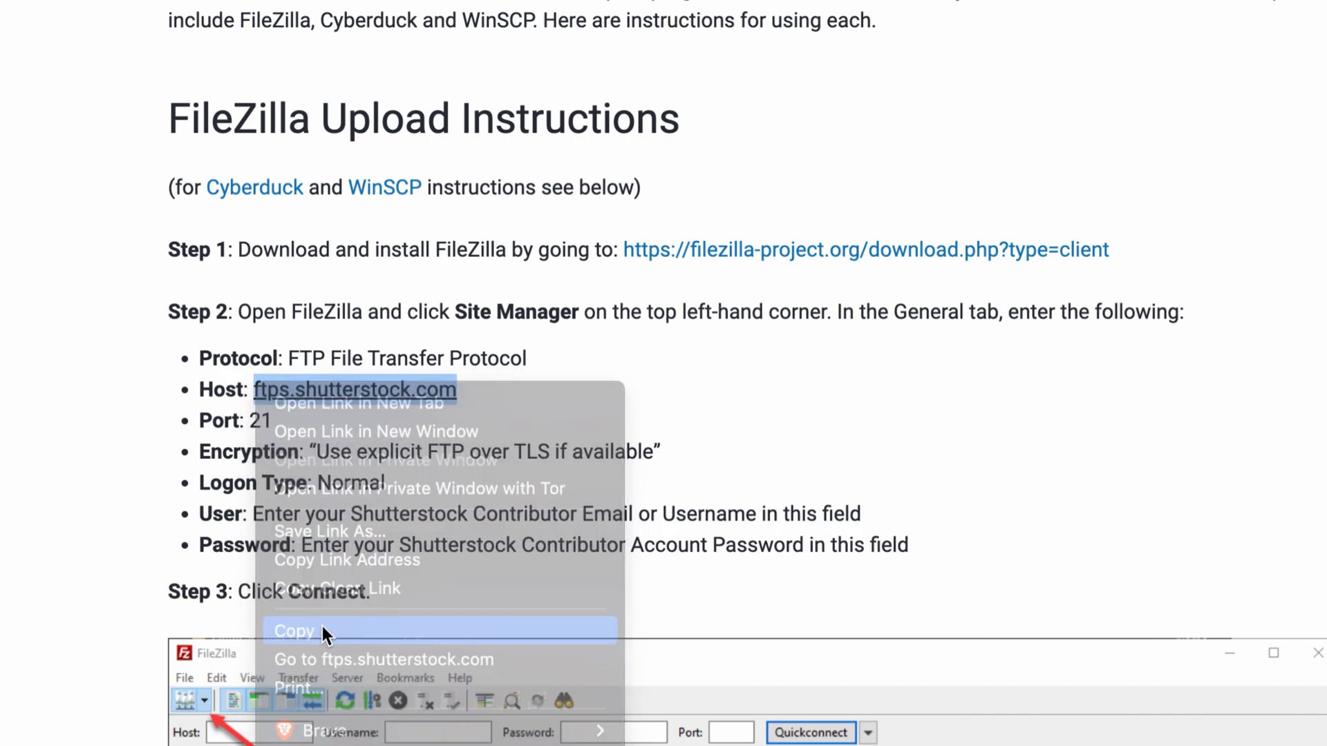
key(super+Tab)
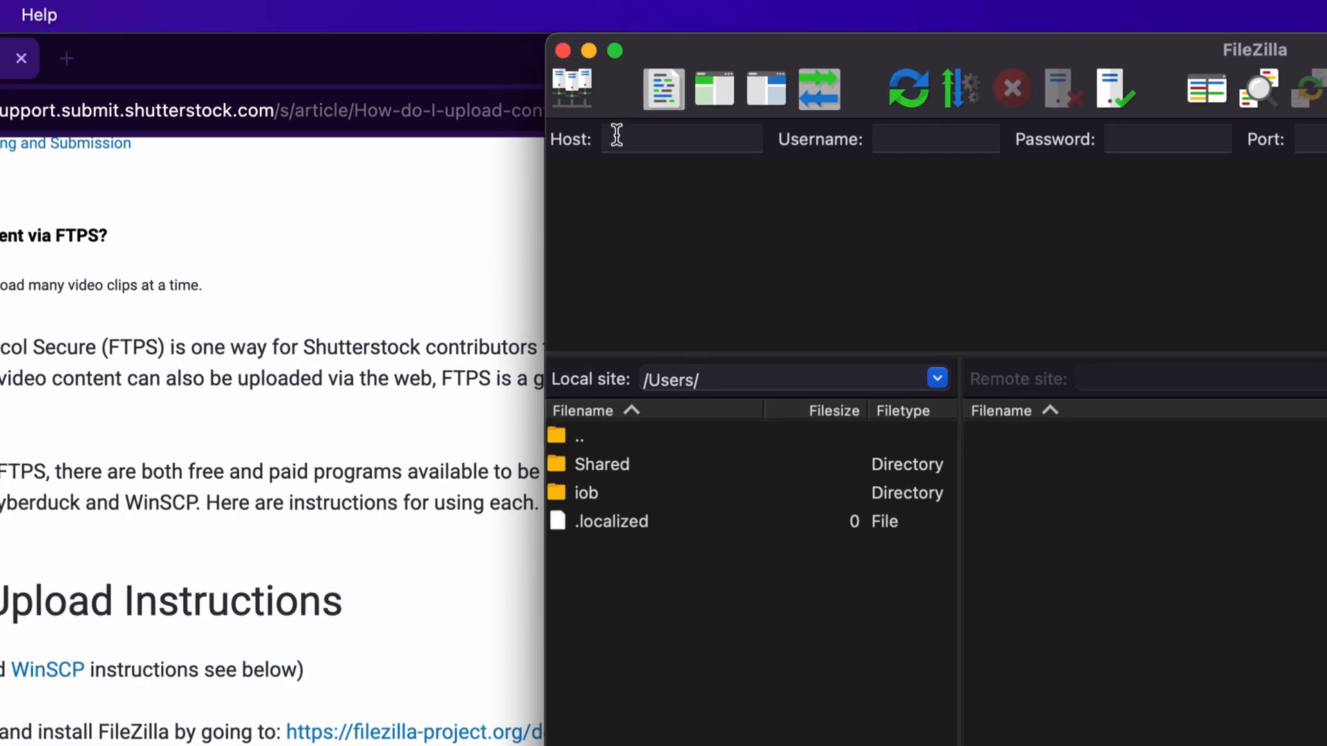
click(653, 68)
key(super+v)
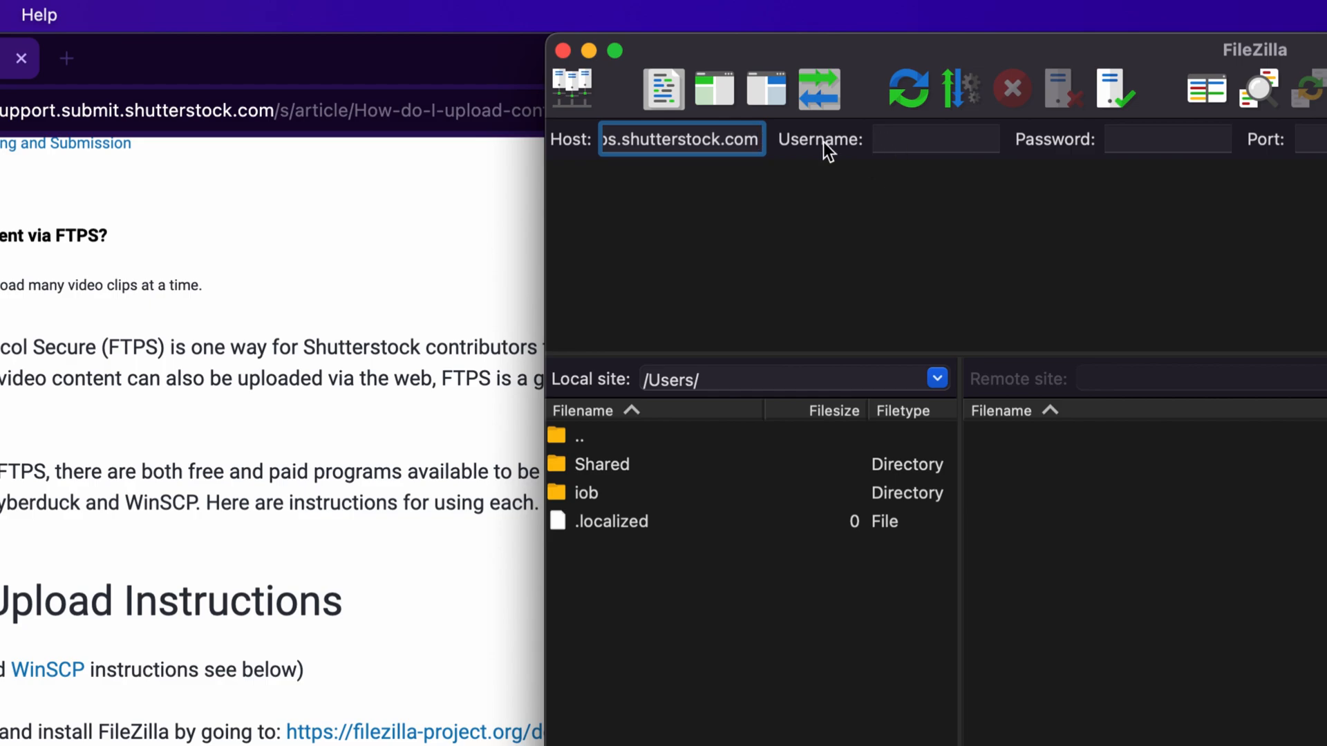
- Check the user requirement in the help article and enter the Shutterstock contributor username in FileZilla
click(284, 477)
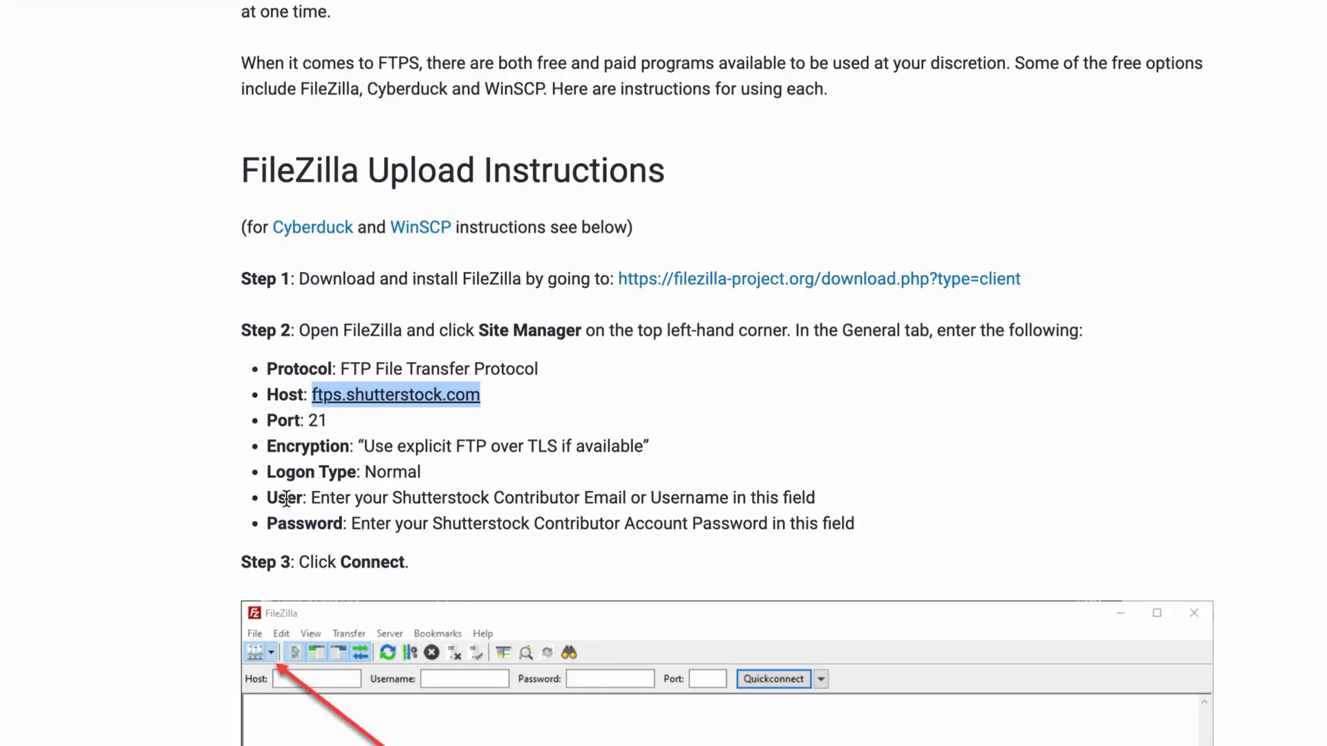
double_click(286, 498)
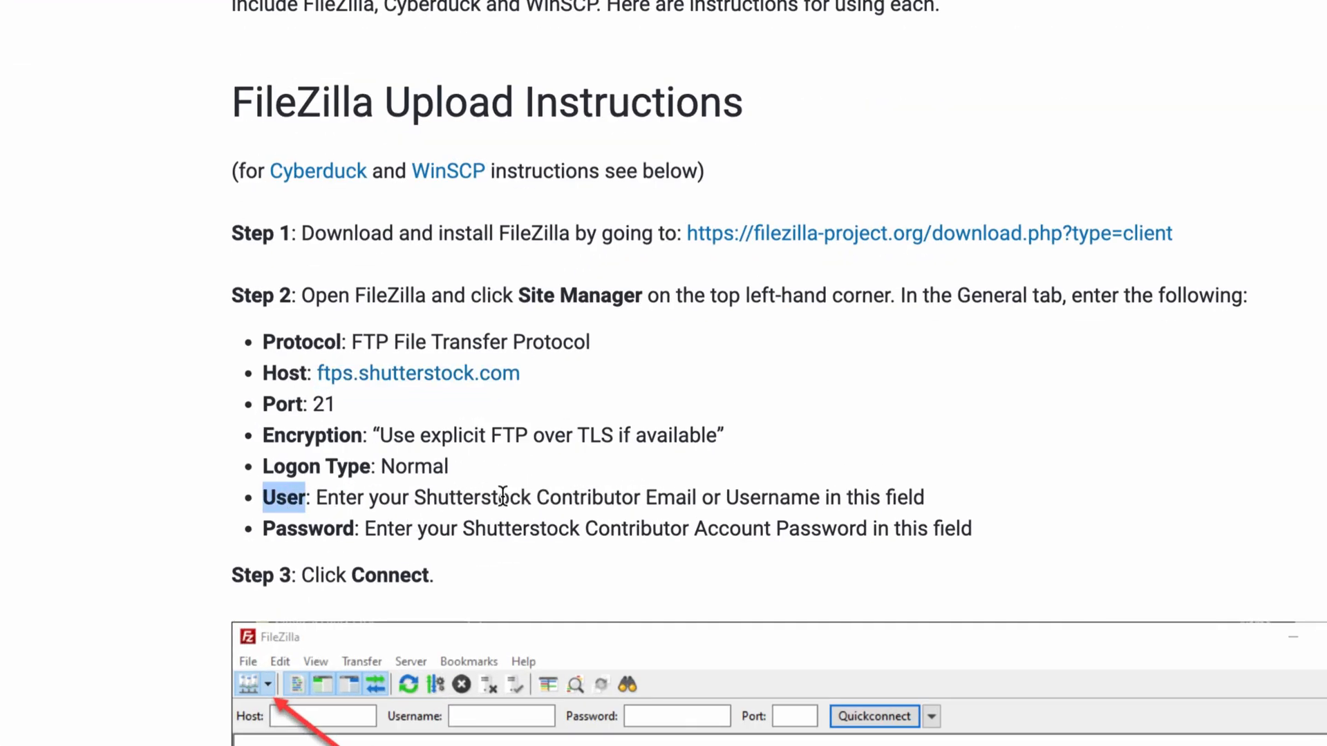
drag(503, 496, 728, 498)
double_click(771, 498)
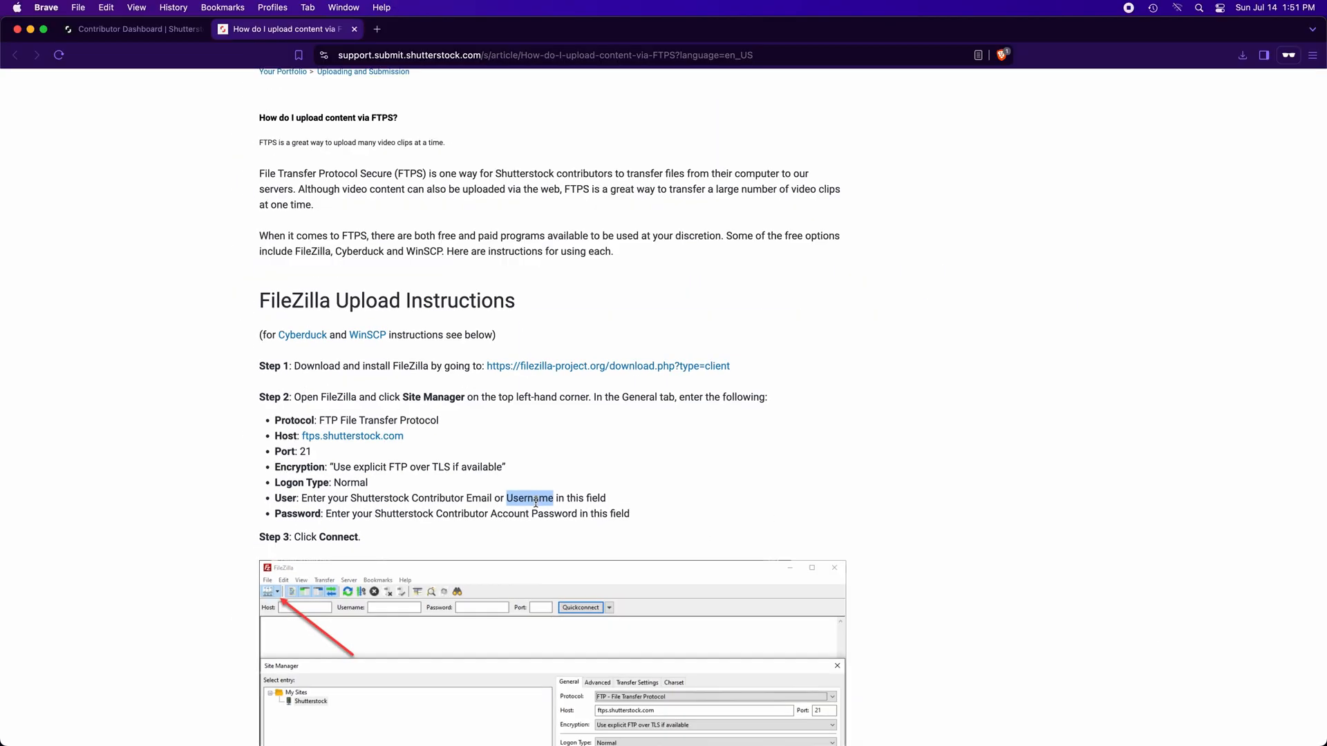
key(super+Tab)
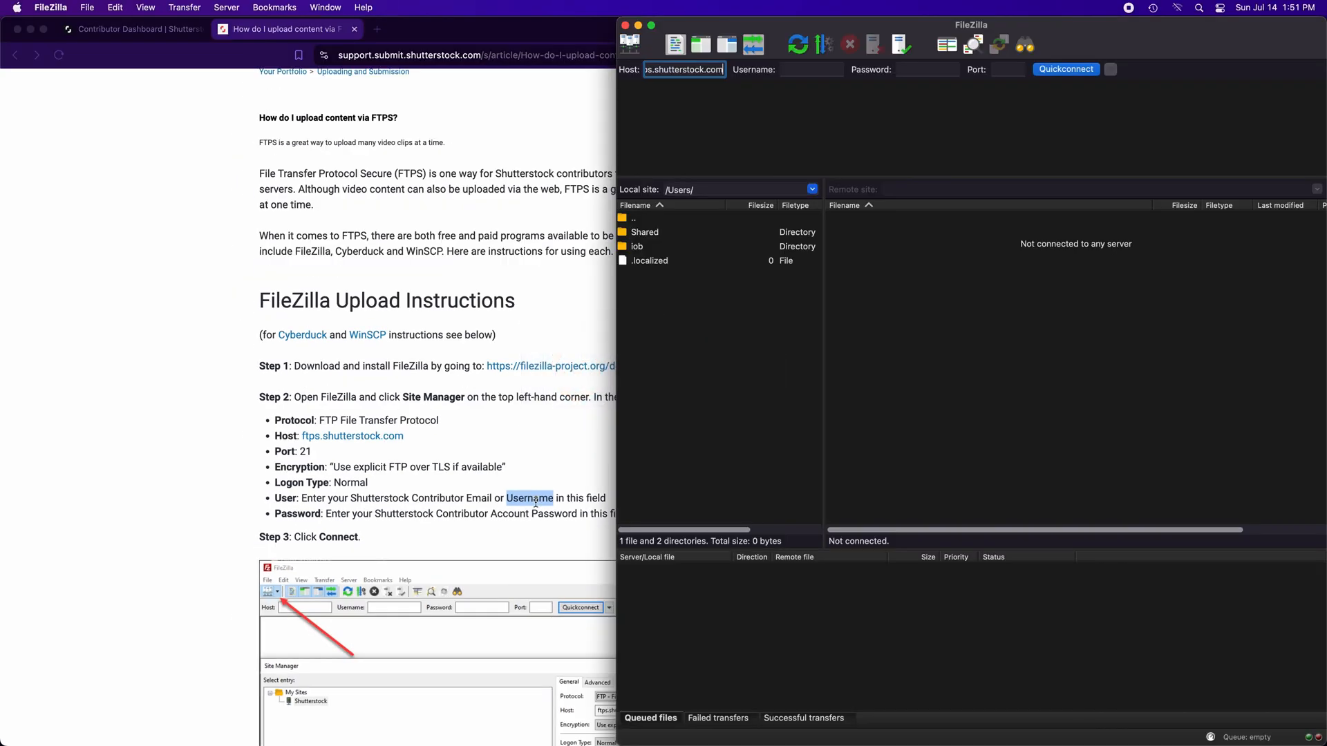
click(795, 71)
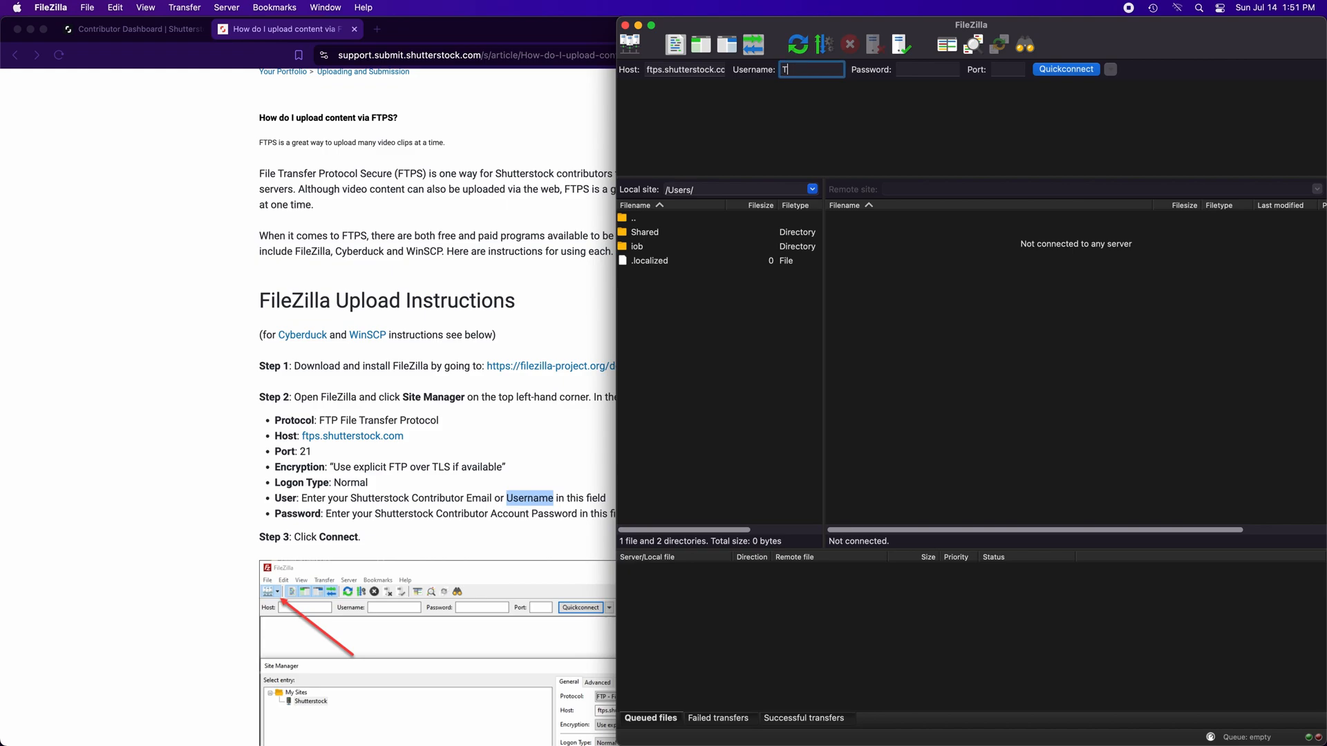
text(Tutoria)
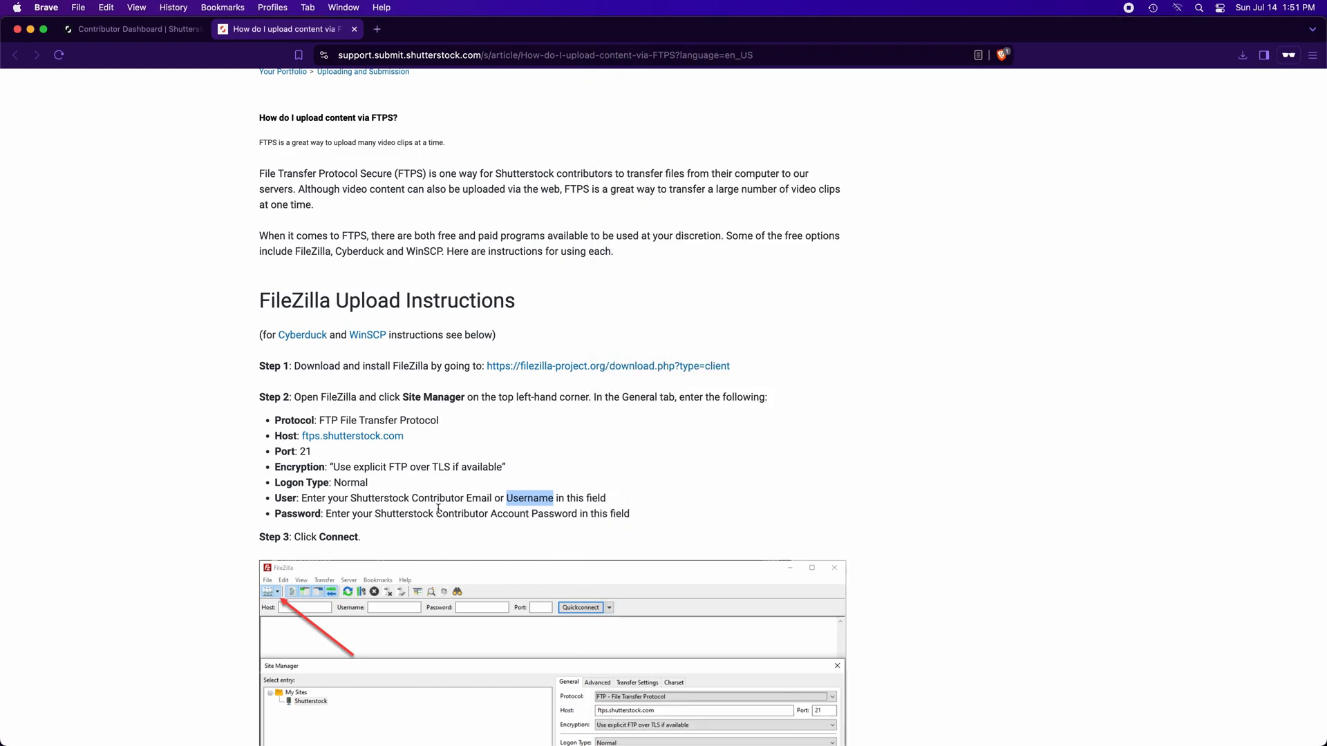
- Check the password requirement in the help article and enter the Shutterstock contributor account password in FileZilla
click(442, 501)
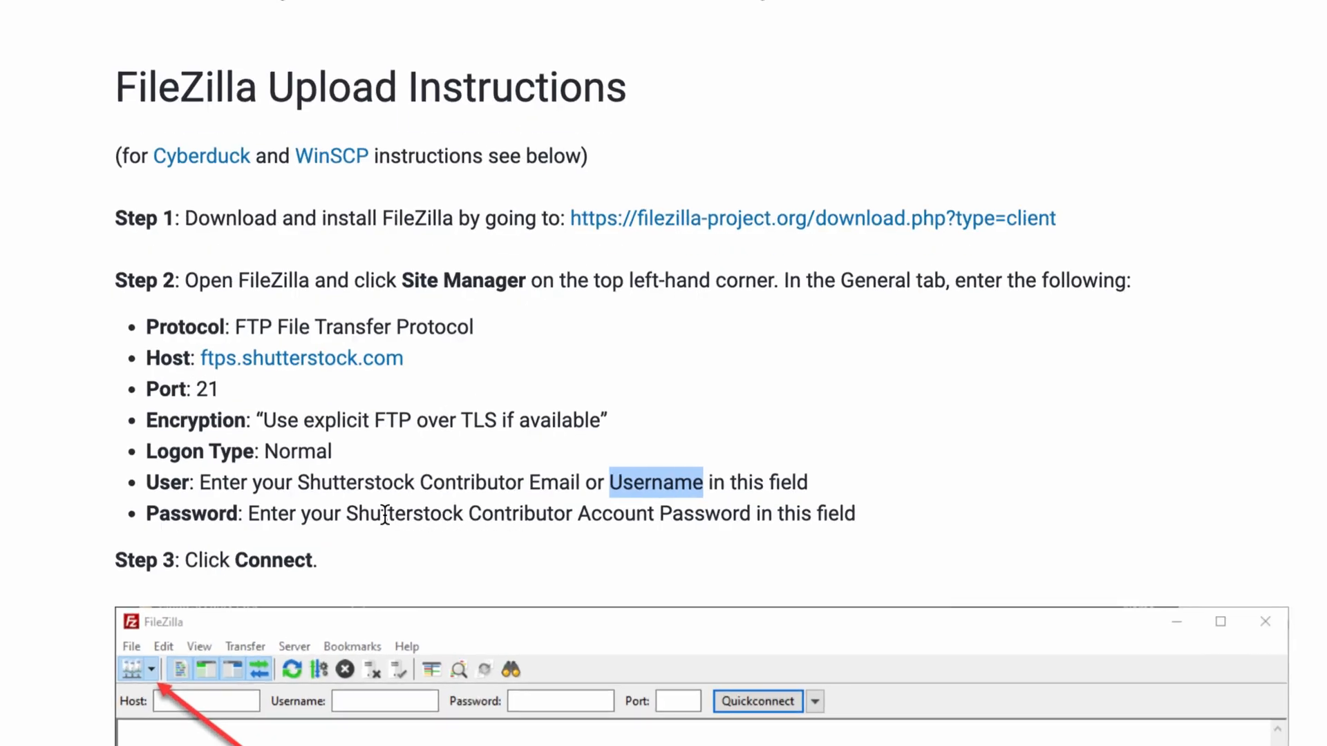
double_click(205, 514)
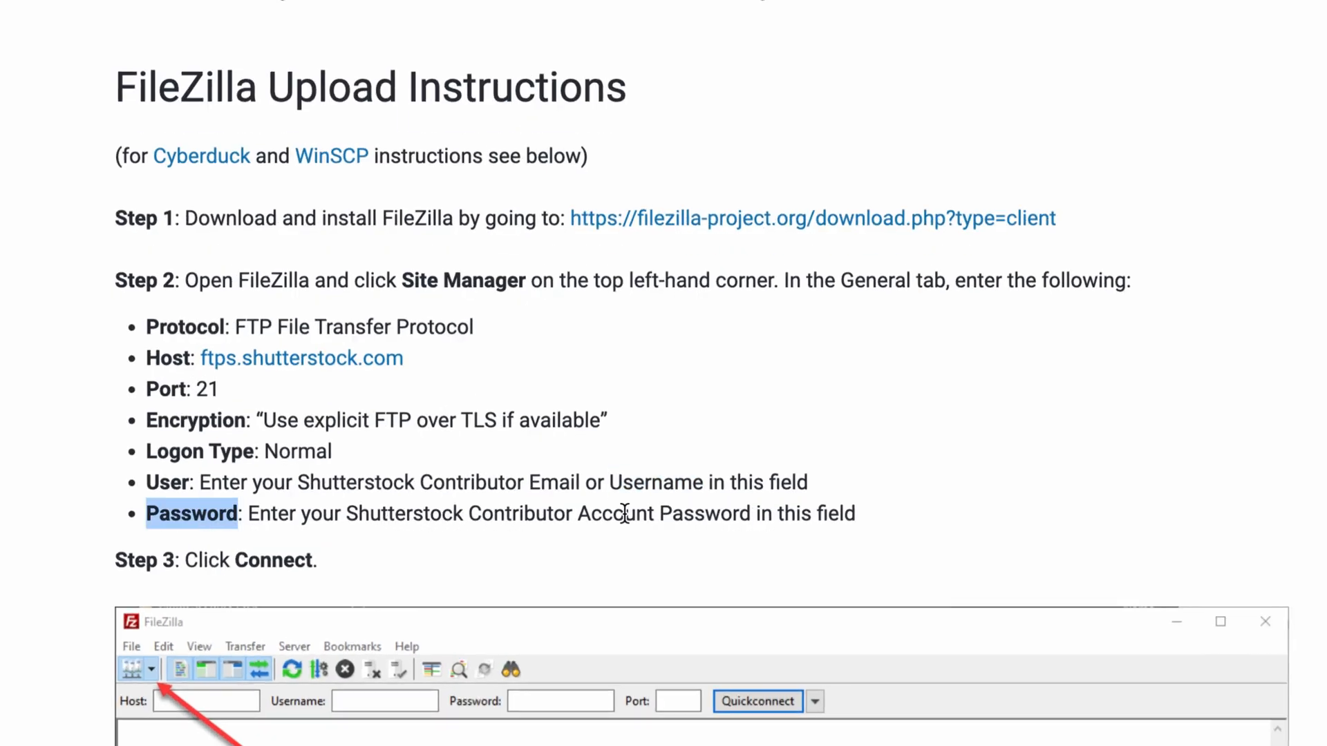
drag(442, 514, 710, 516)
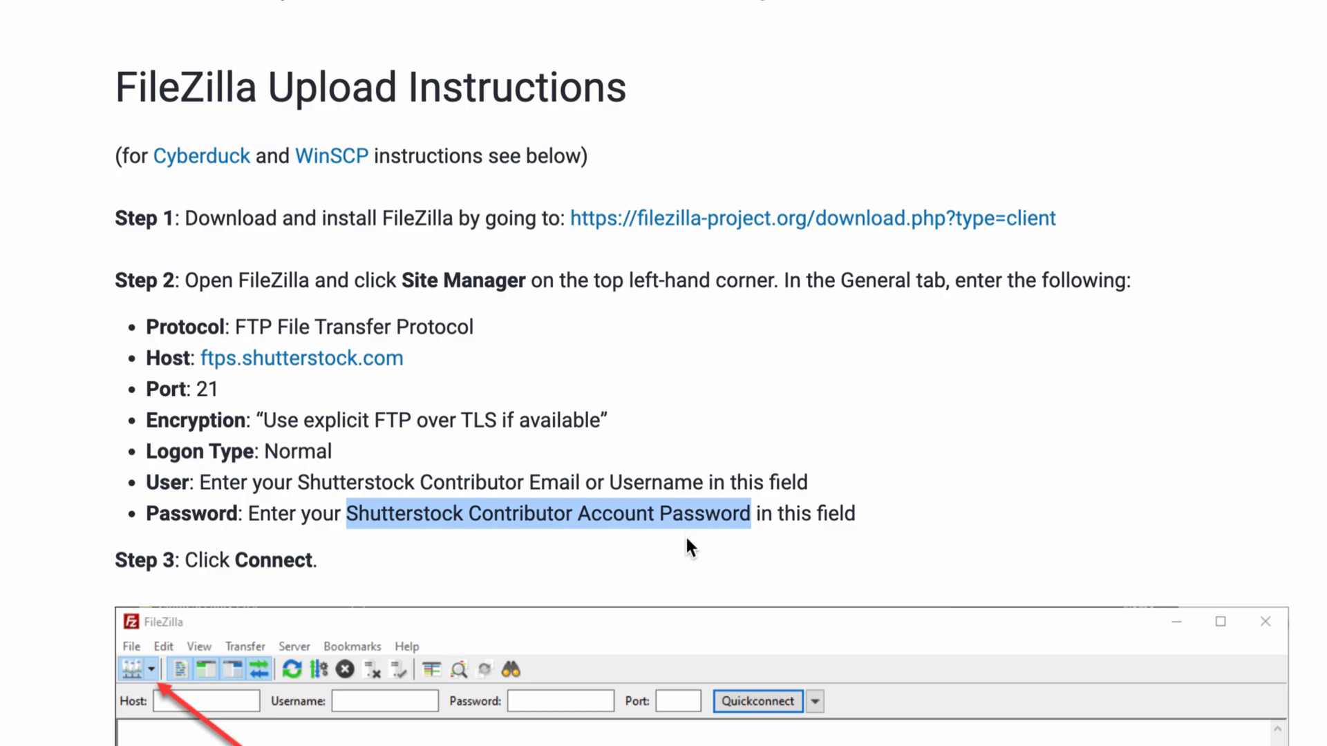
key(super+Tab)
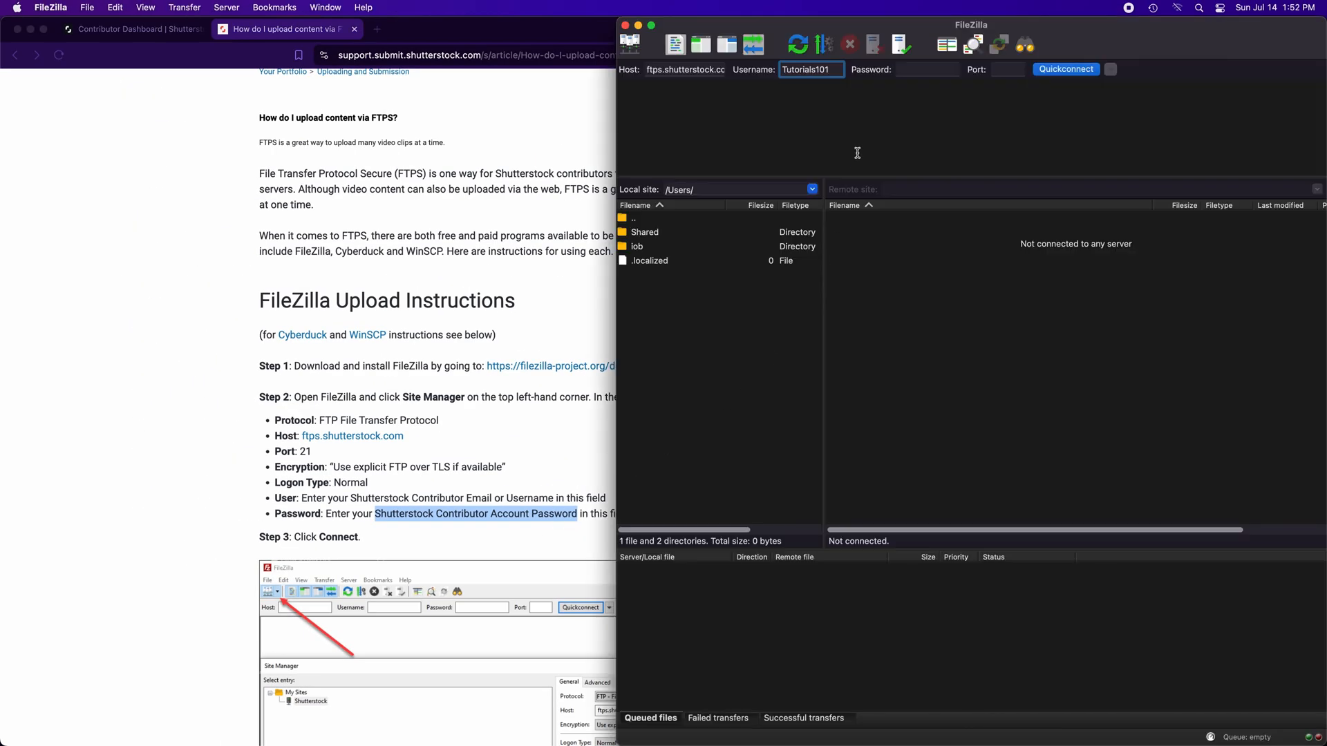
click(942, 69)
text(••••••••••••)
- Look up the port in the help article and set the connection port to 21 in FileZilla
click(297, 443)
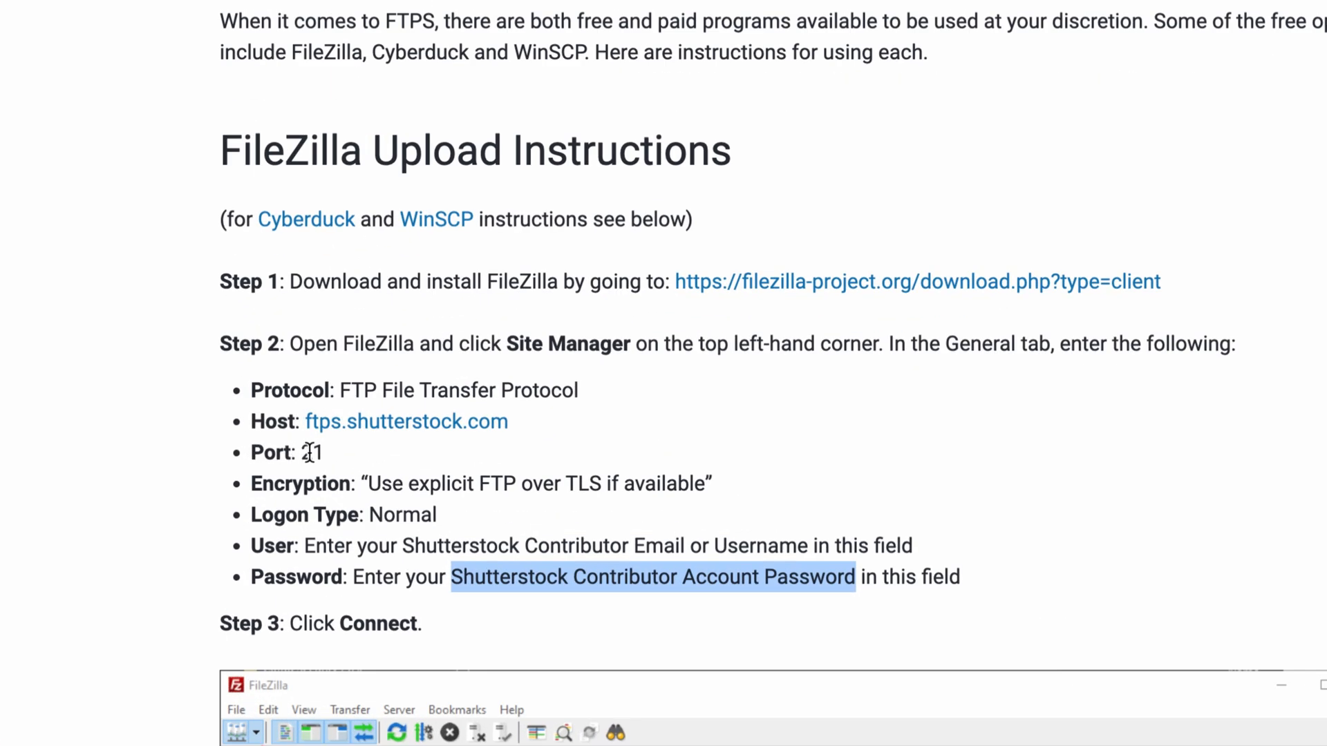
double_click(309, 452)
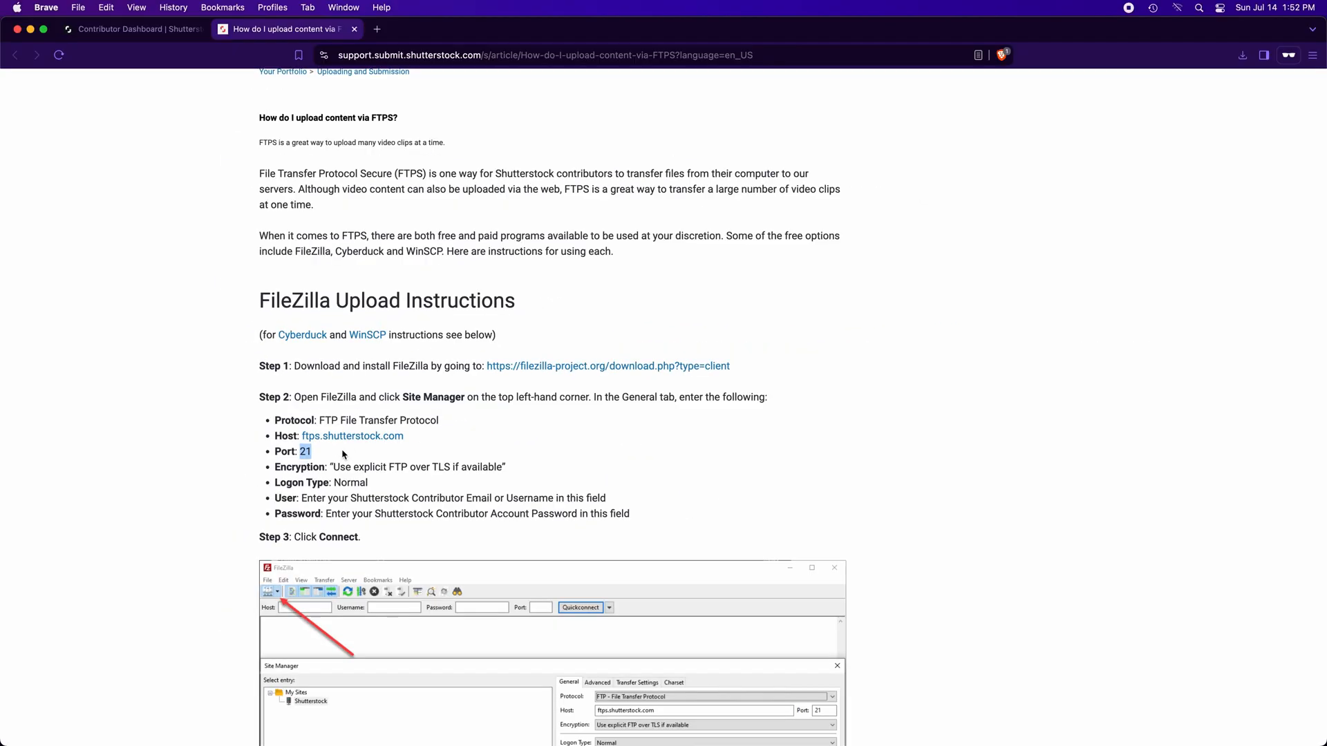
key(super+Tab)
click(1009, 70)
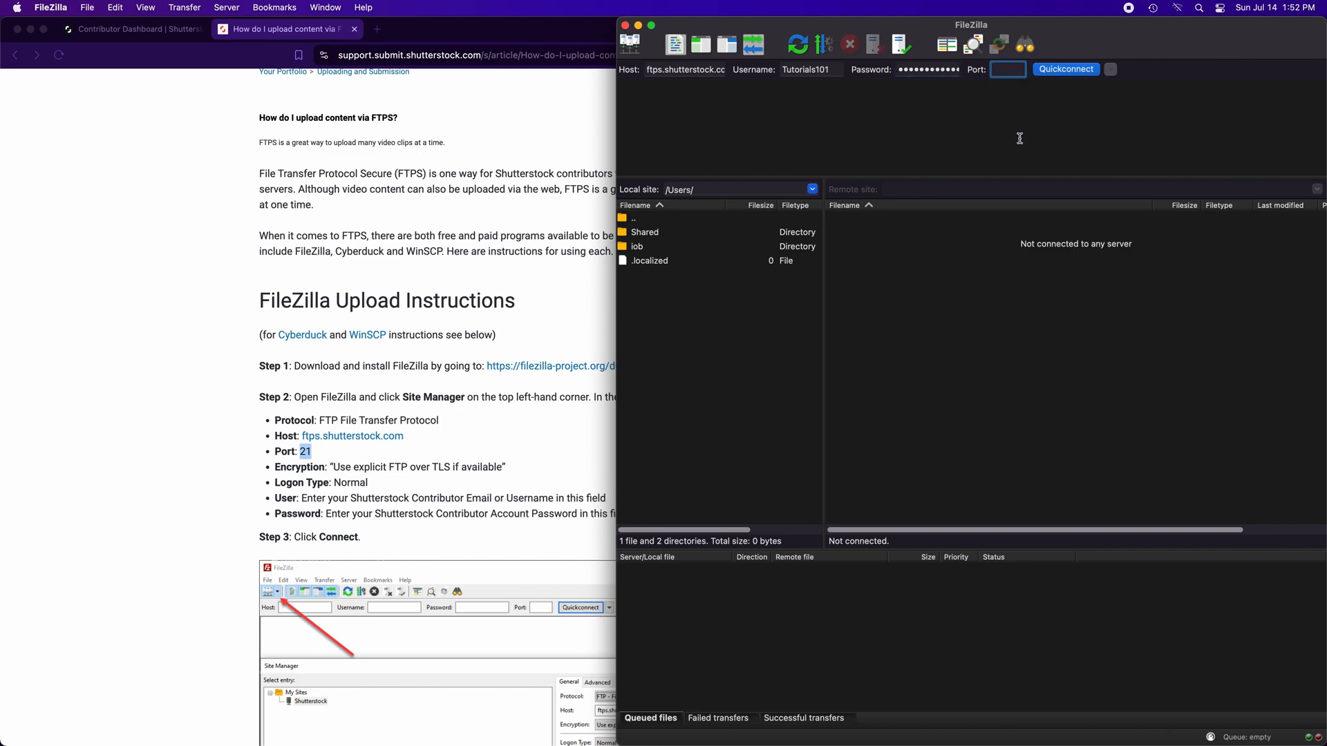
text(21)
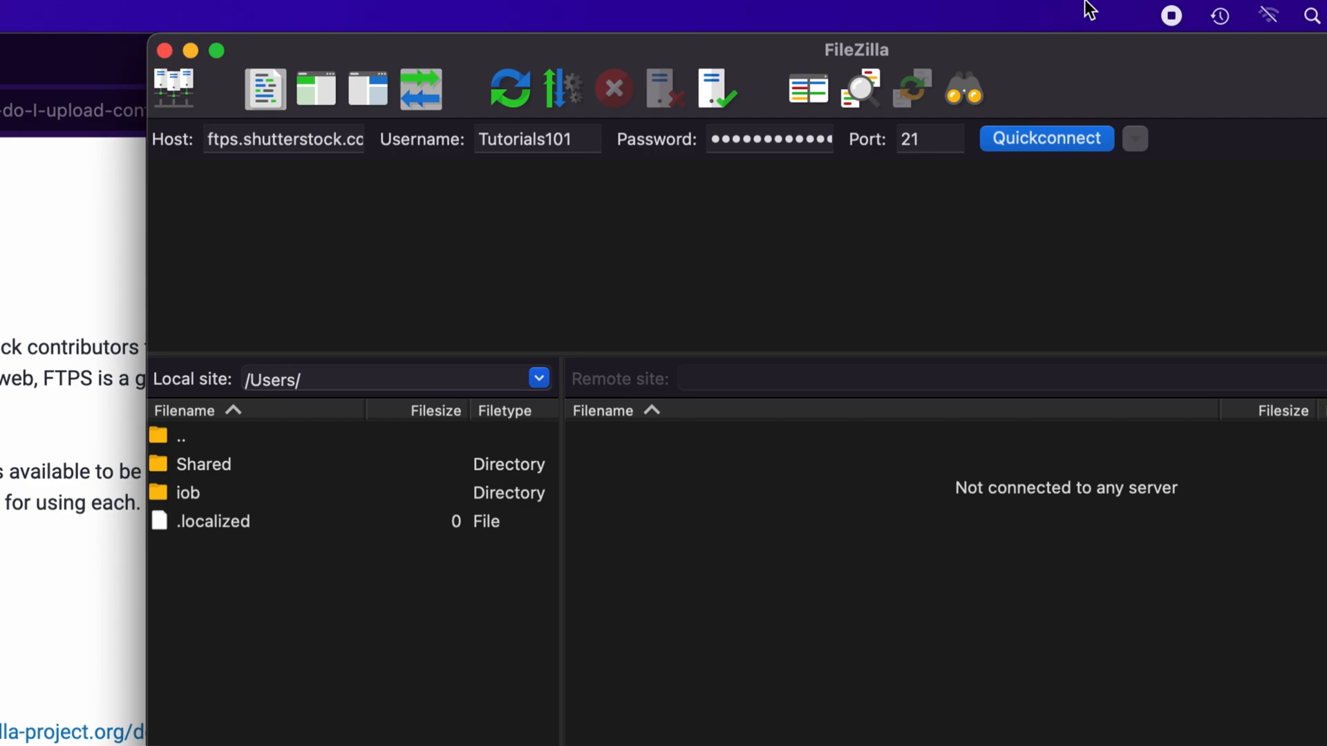
- Connect to the server and accept its certificate, trusting it in future sessions and on the listed alternative hostnames
click(1039, 139)
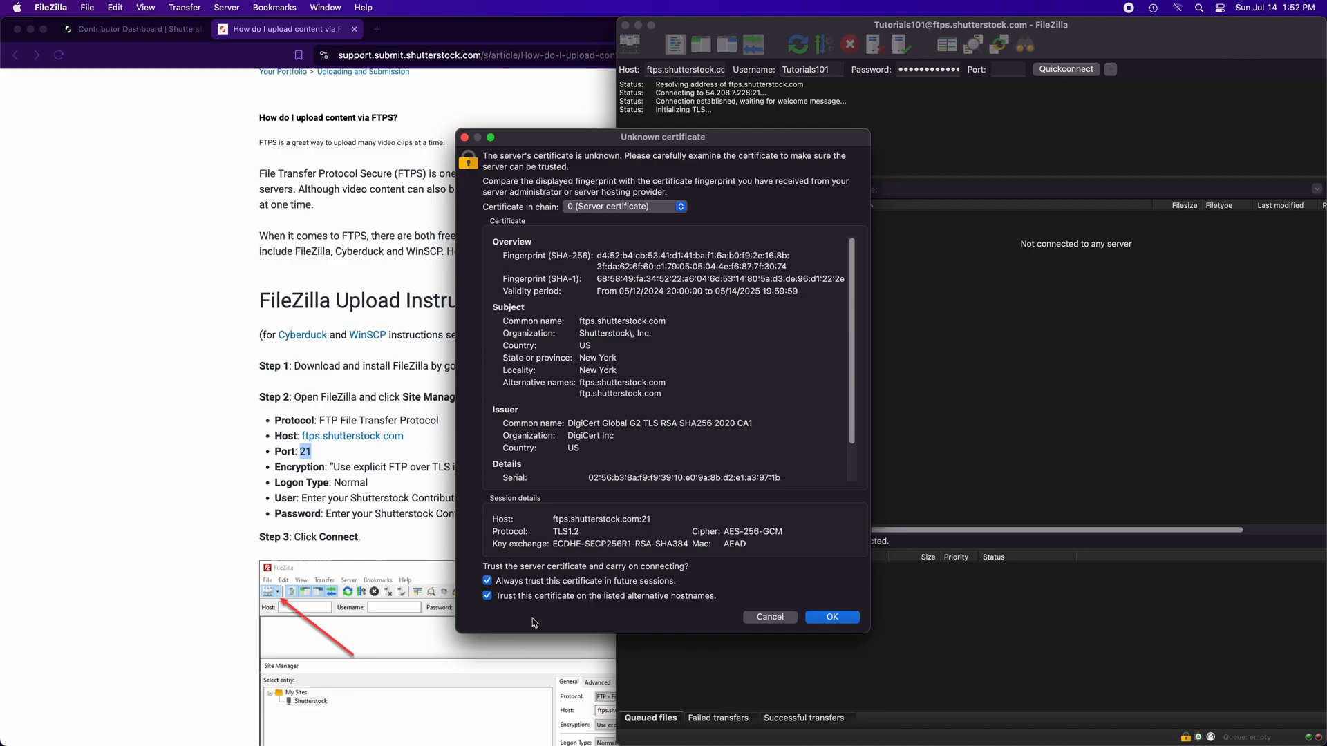
click(520, 582)
click(519, 596)
click(831, 617)
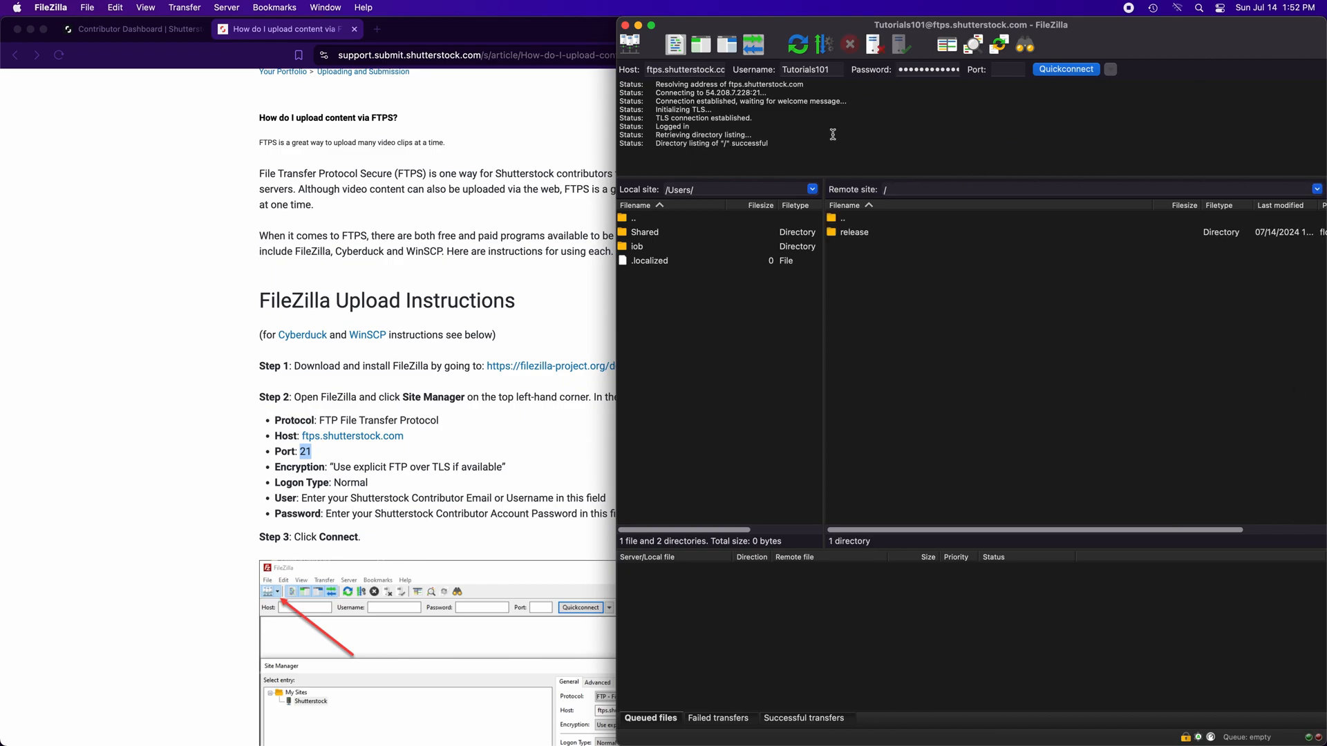
- Upload test FTP.jpg from the Downloads folder in Finder to the server's root directory in FileZilla
click(863, 278)
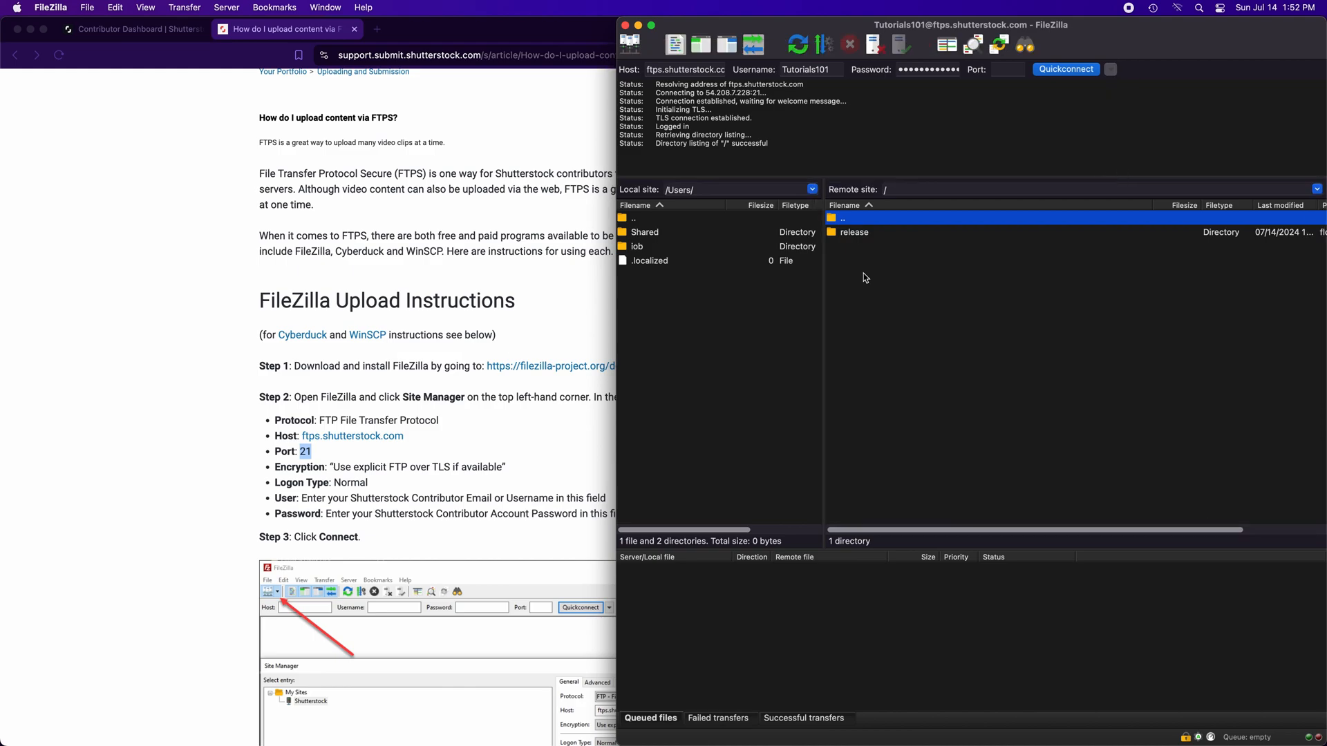
click(873, 272)
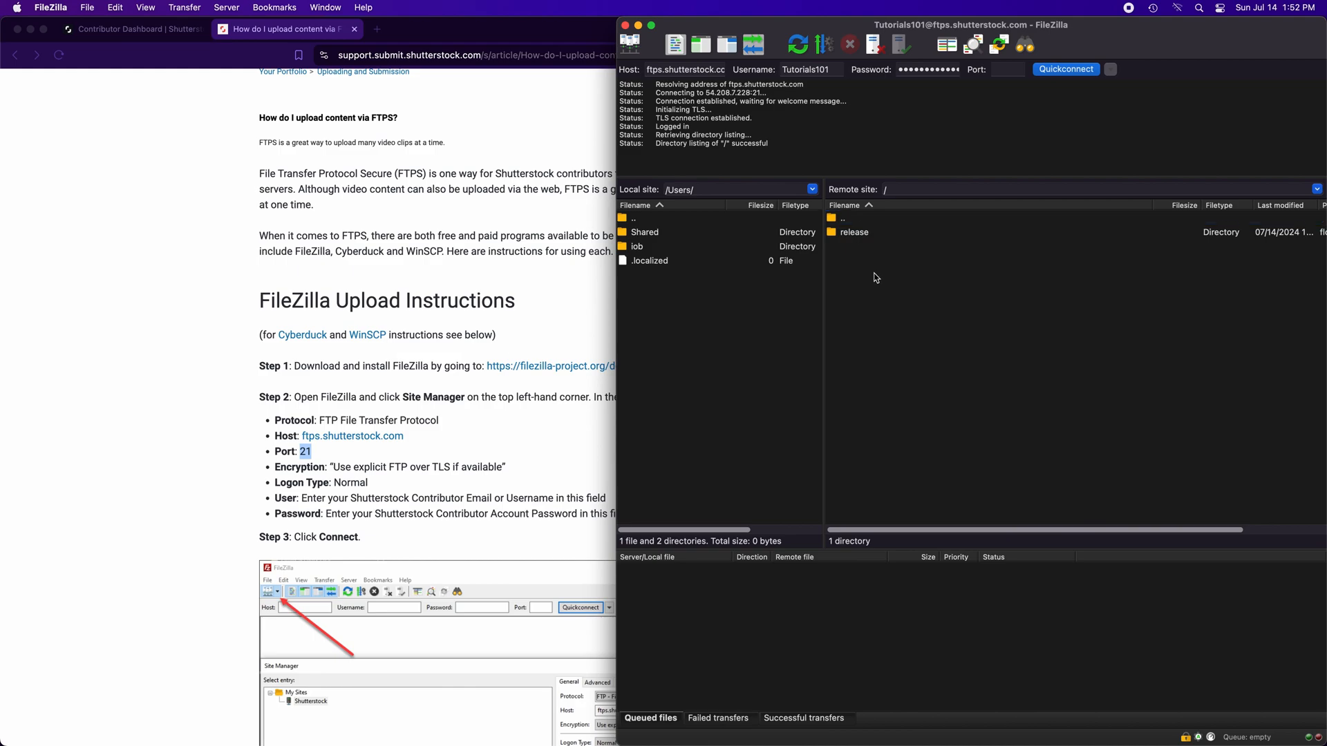
key(super+Tab)
key(super+Tab)
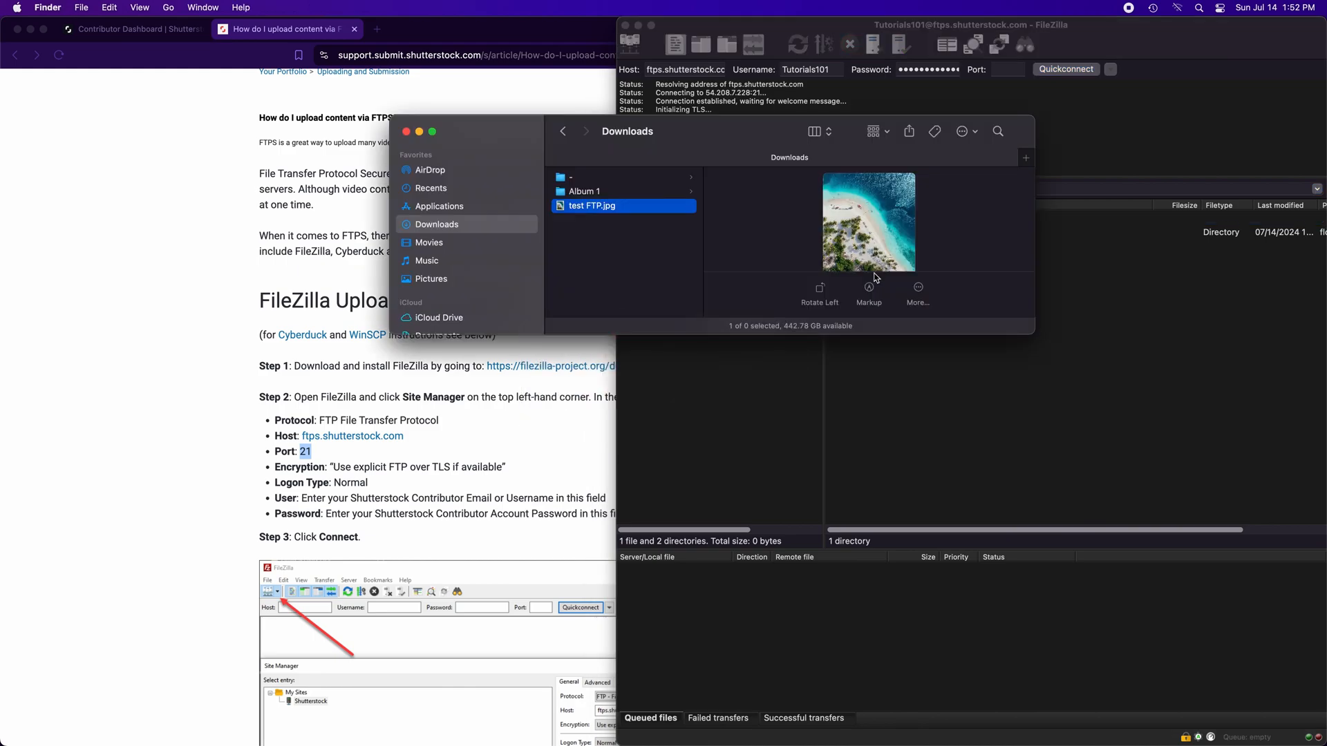
click(607, 238)
click(606, 207)
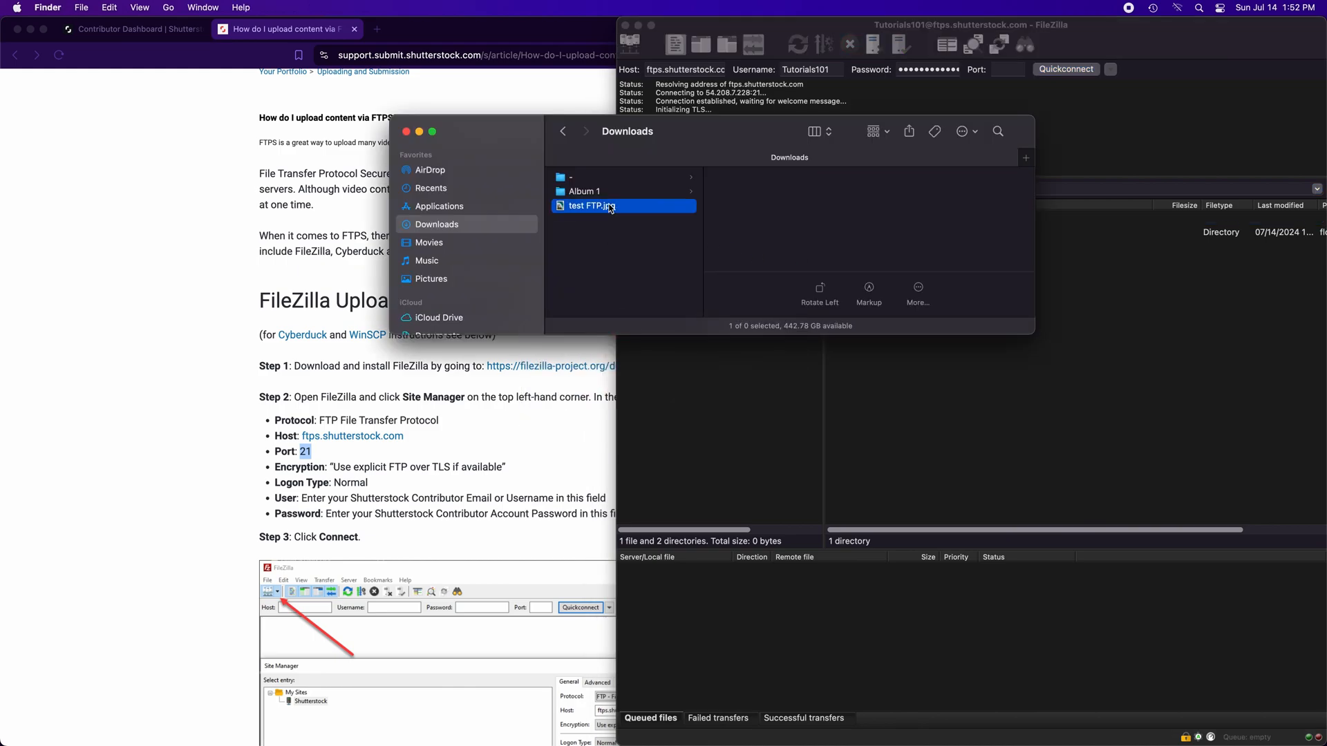
drag(607, 208, 992, 420)
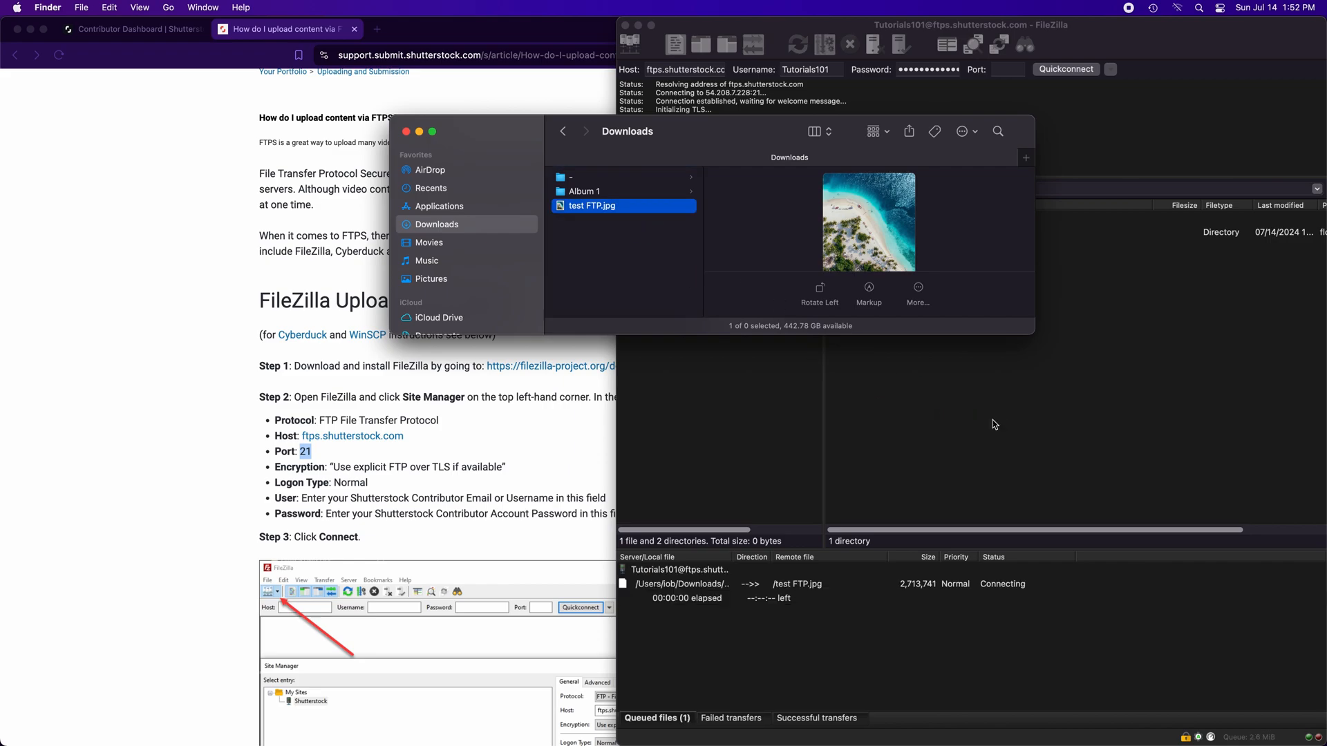
click(992, 420)
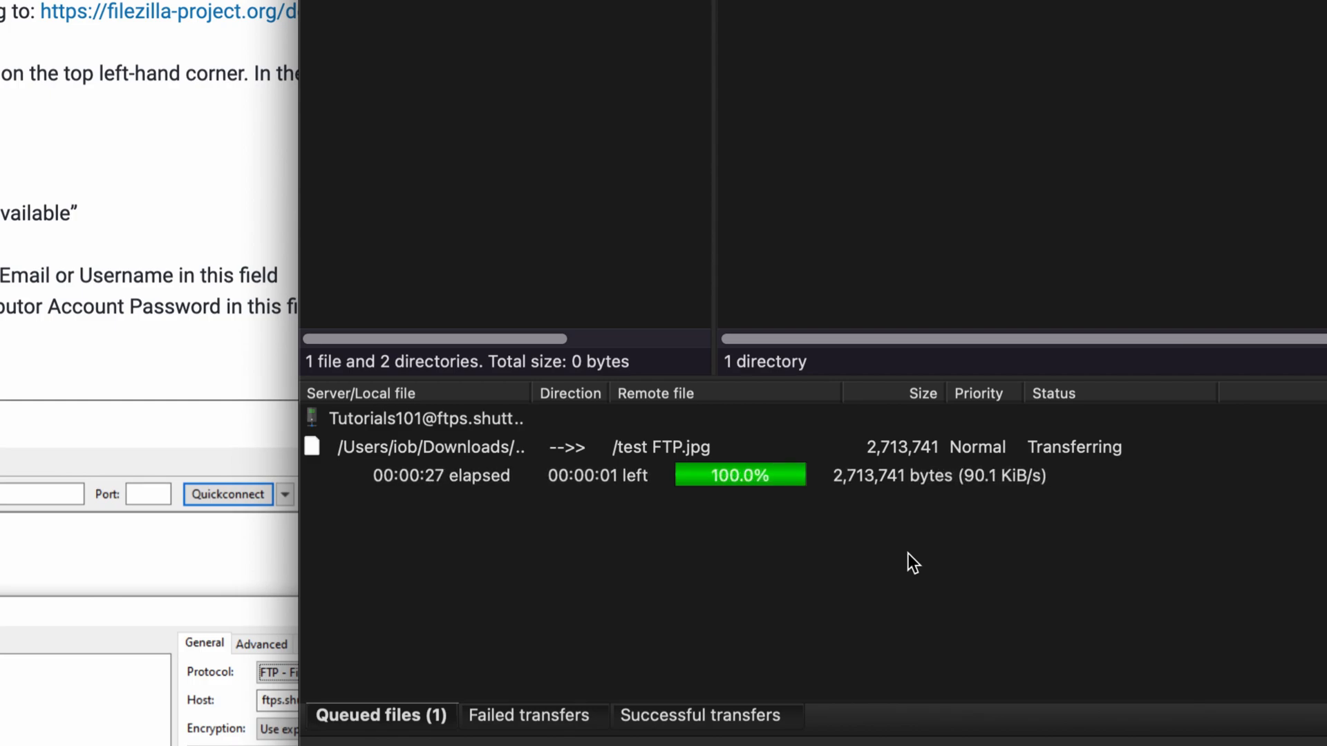
- Check the successful transfers list for the uploaded test FTP.jpg file
click(757, 718)
click(610, 432)
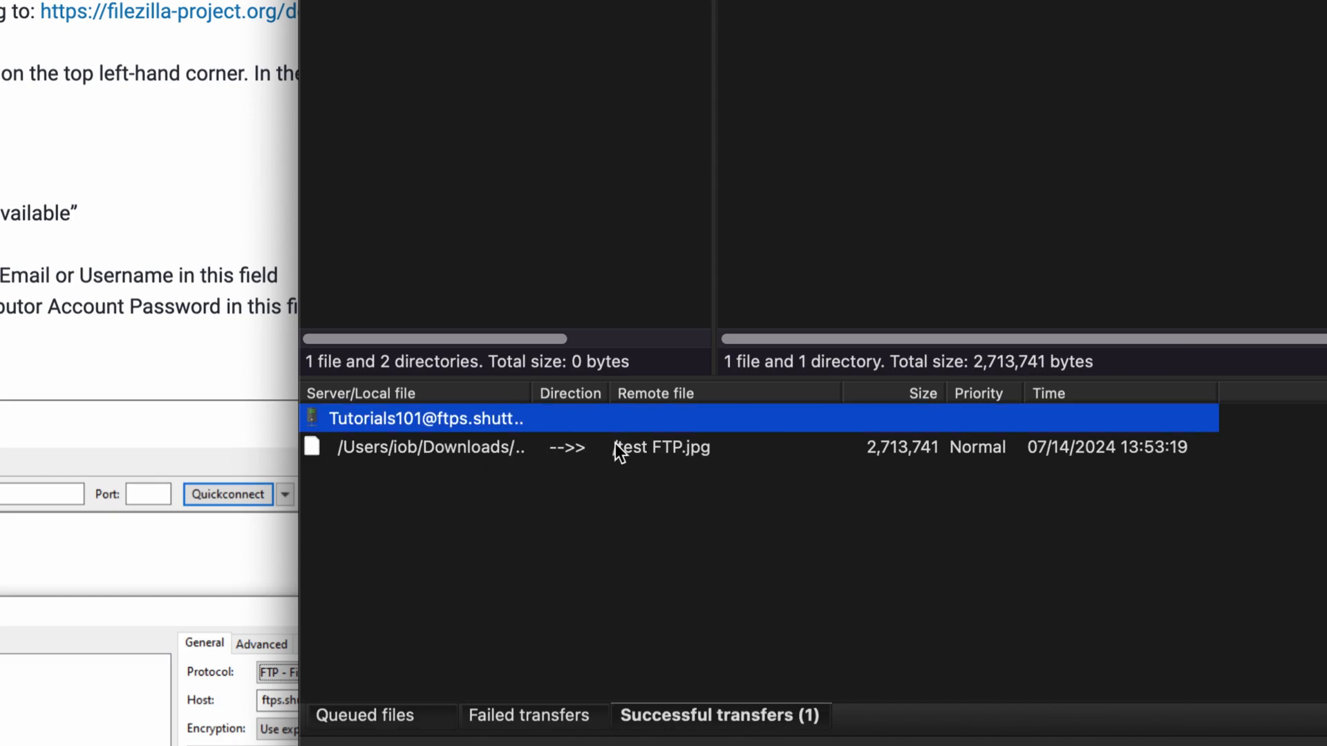
click(669, 454)
click(707, 571)
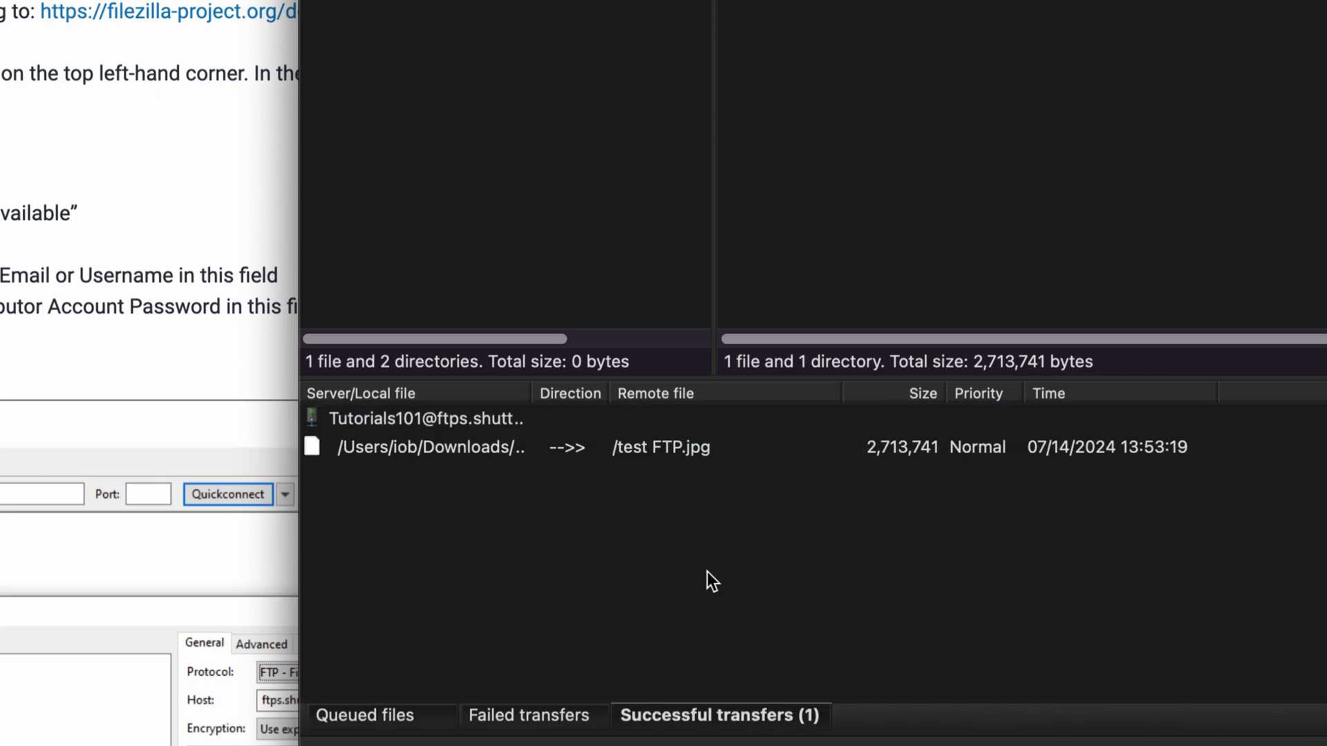
- Check the failed transfers list, and open the not-submitted test FTP.jpg for editing in the Shutterstock contributor portfolio in Brave
click(541, 708)
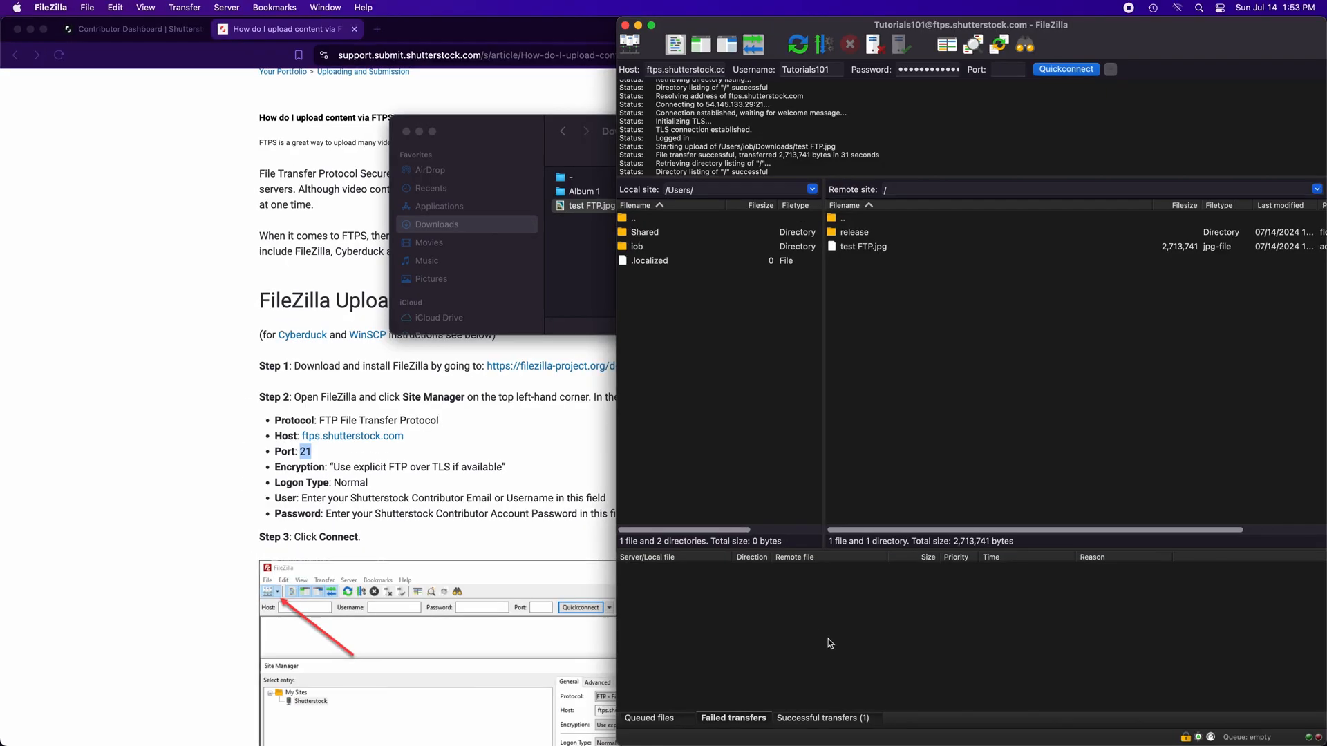
key(super+Tab)
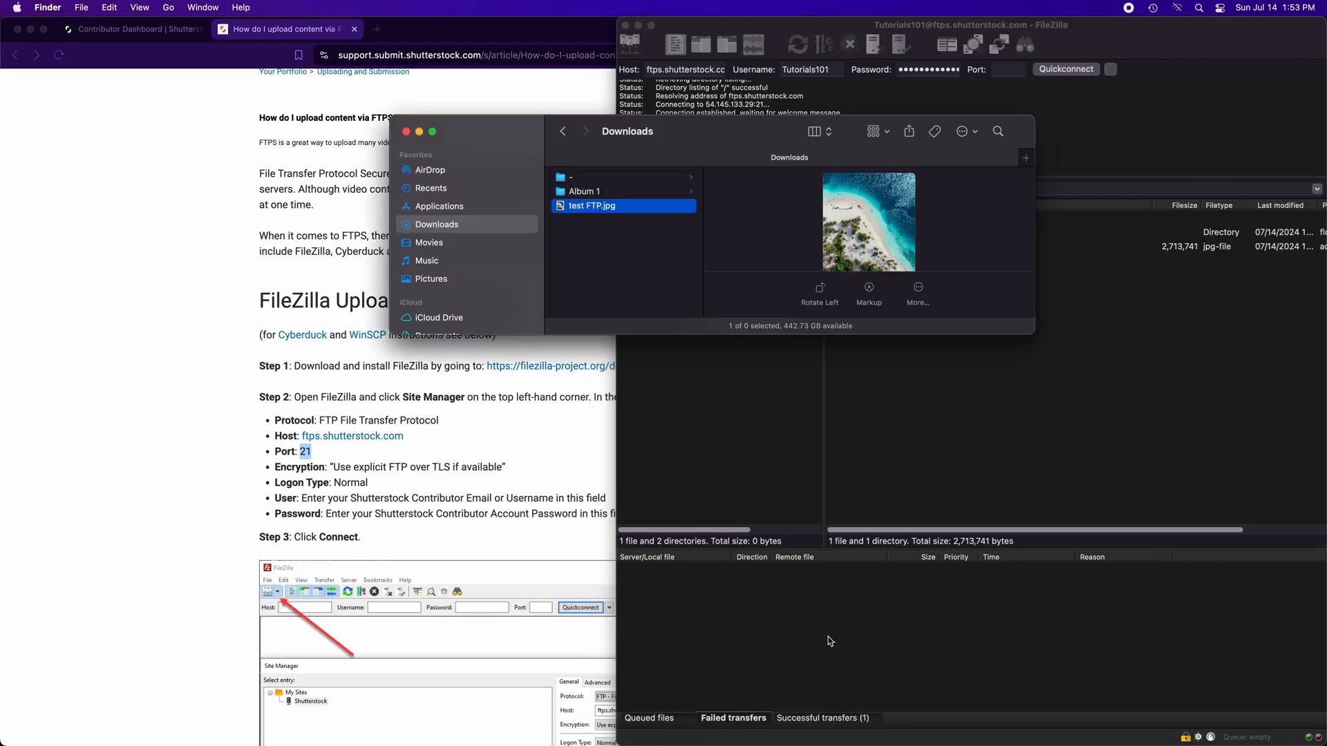
key(super+Tab)
key(super+Tab)
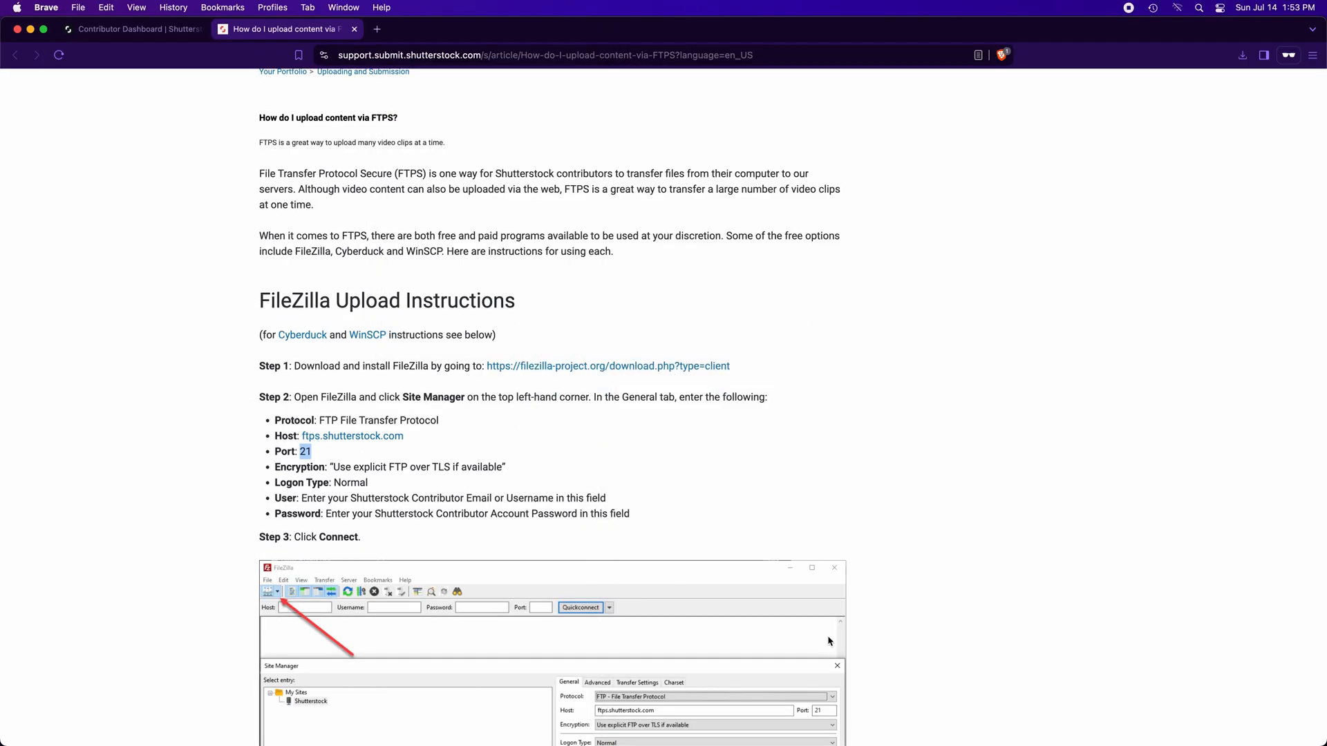
click(141, 29)
click(1202, 336)
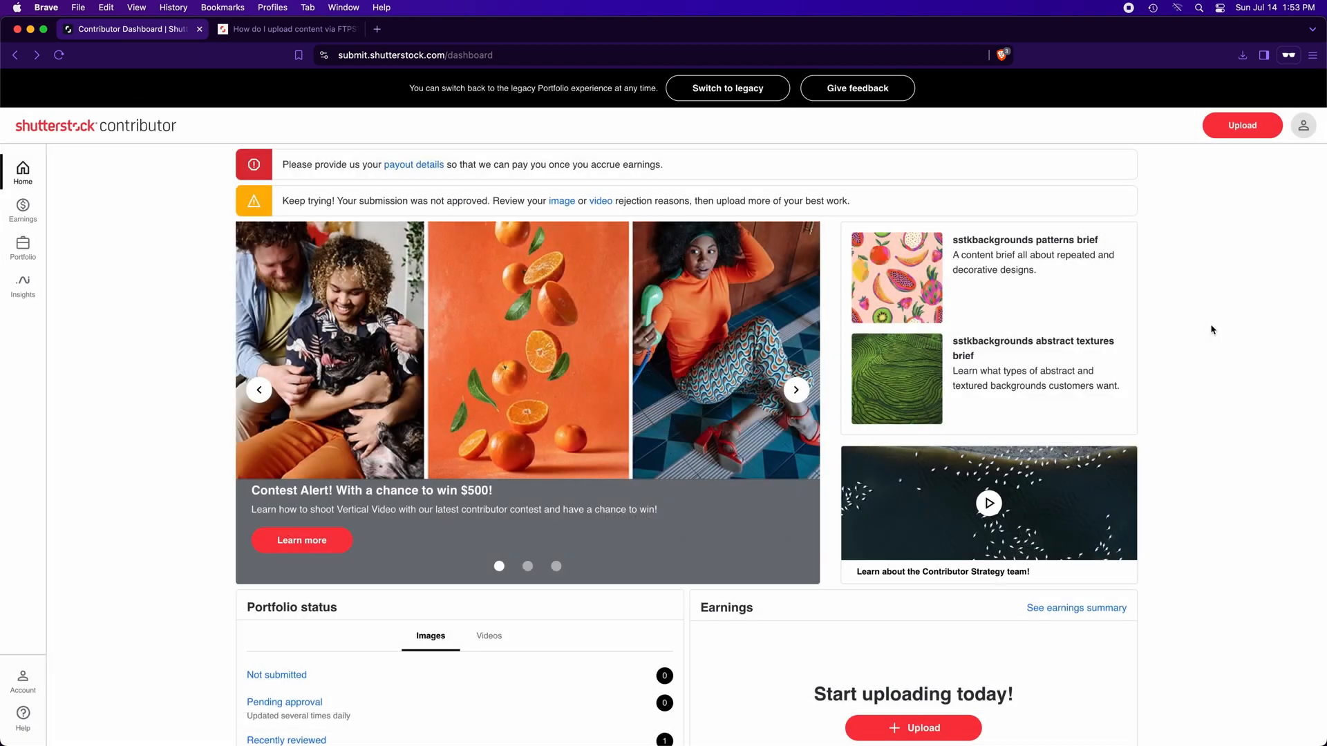
scroll(1209, 331, down, 3)
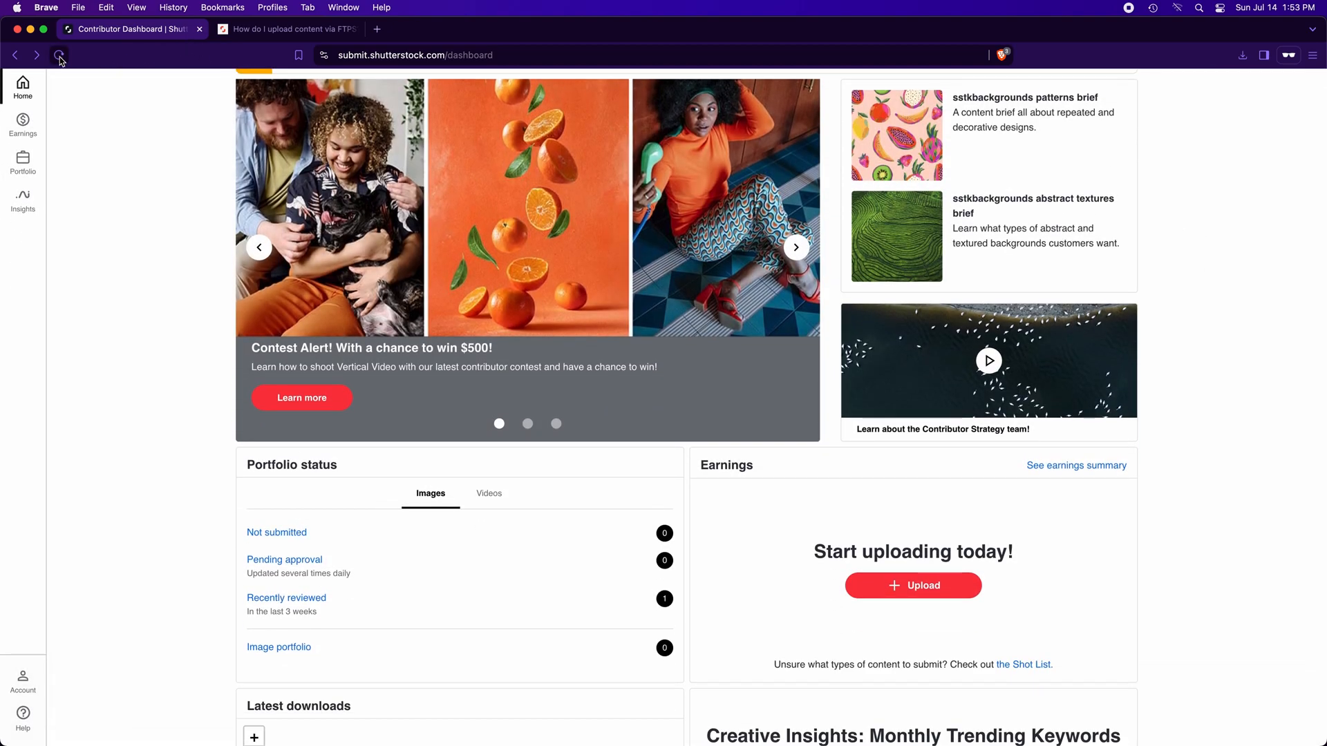
scroll(146, 477, down, 2)
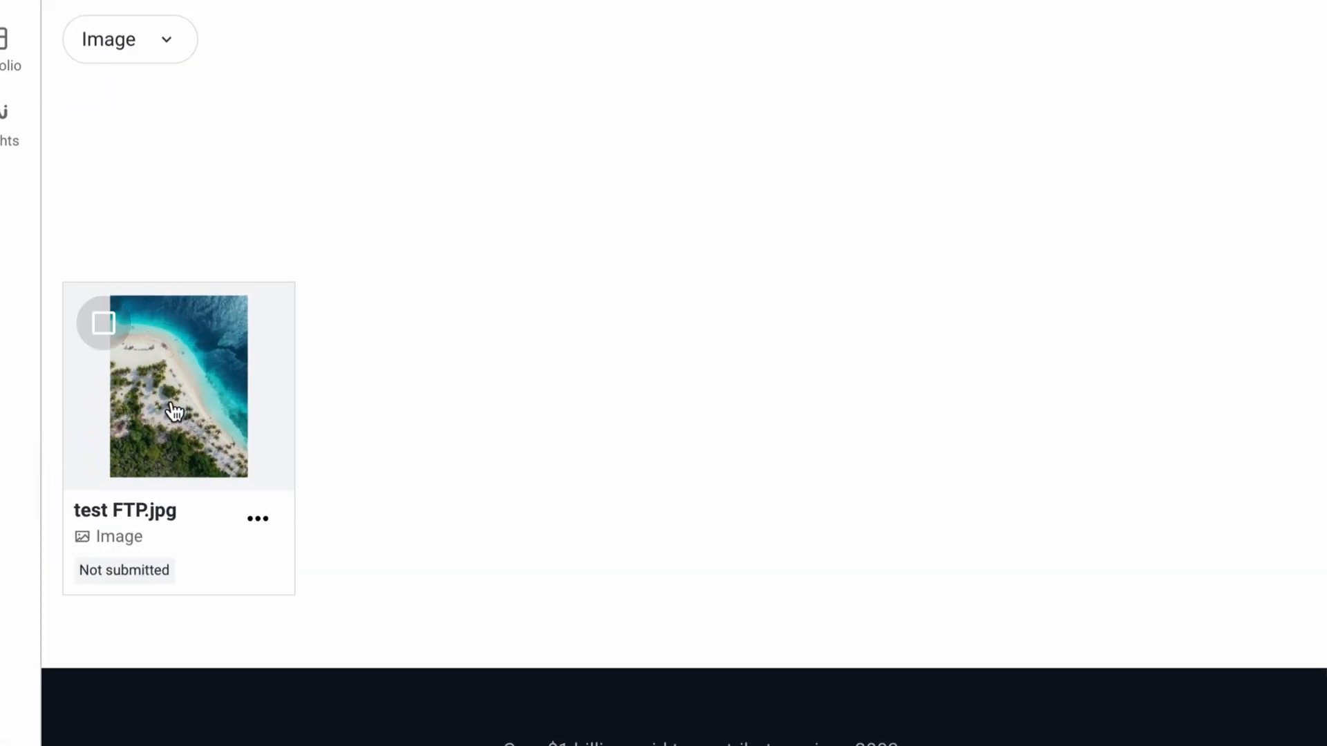
click(175, 447)
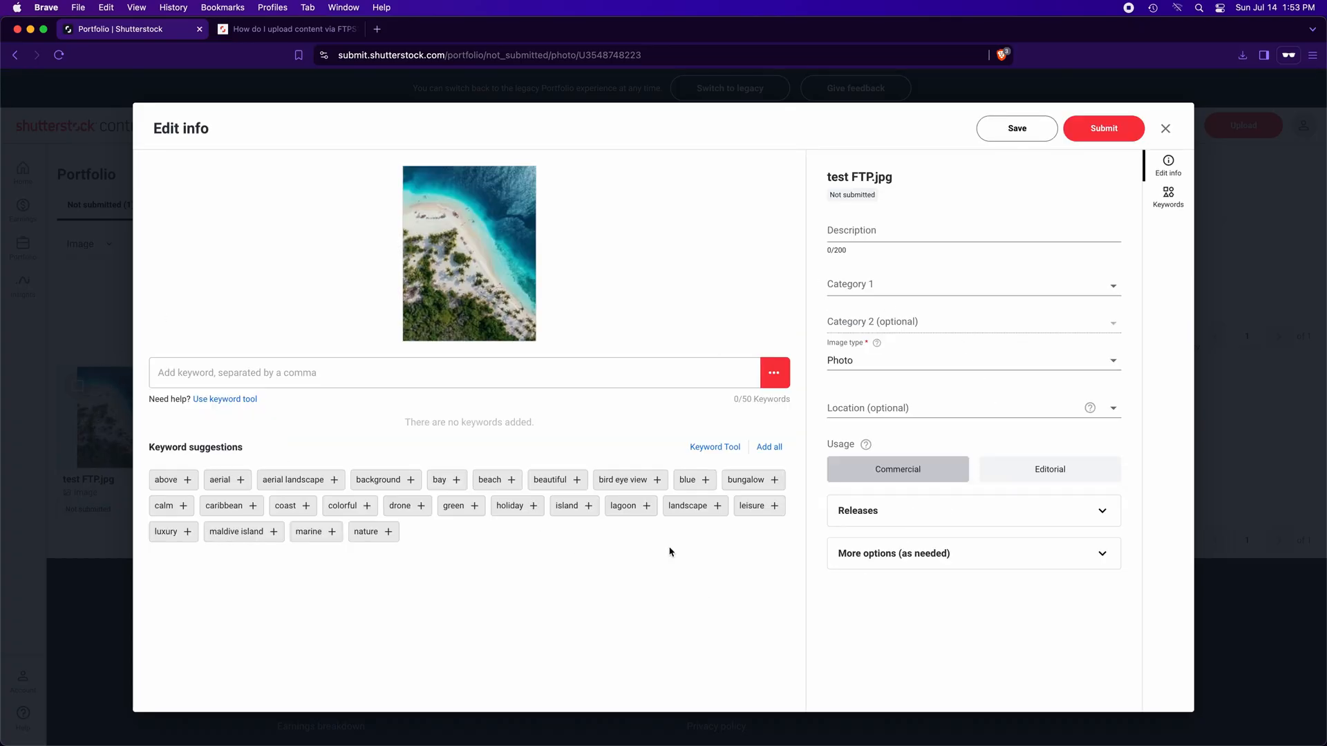
- Enter the image description "Here description should to be les in 5 words", correcting the misspelled "should" with the spelling suggestion
click(869, 235)
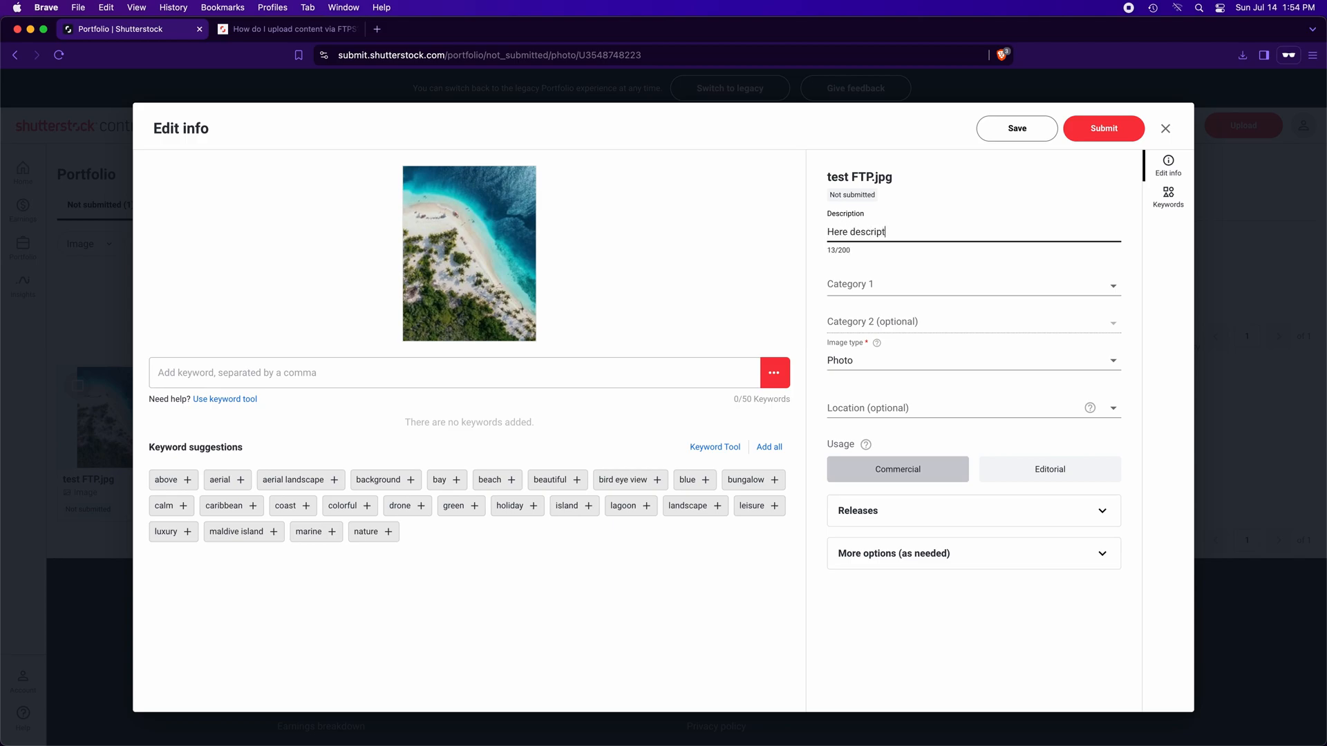
text(Here description shoud to be les i)
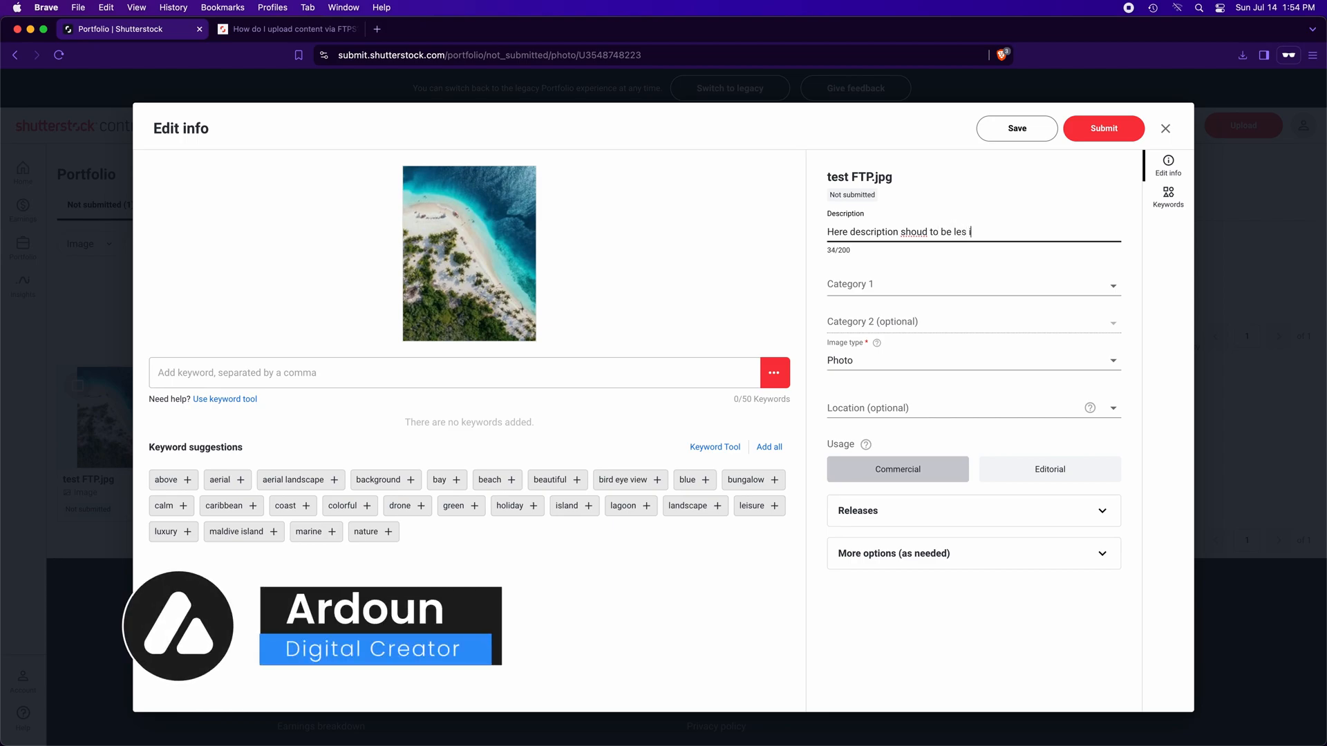
text(n 5)
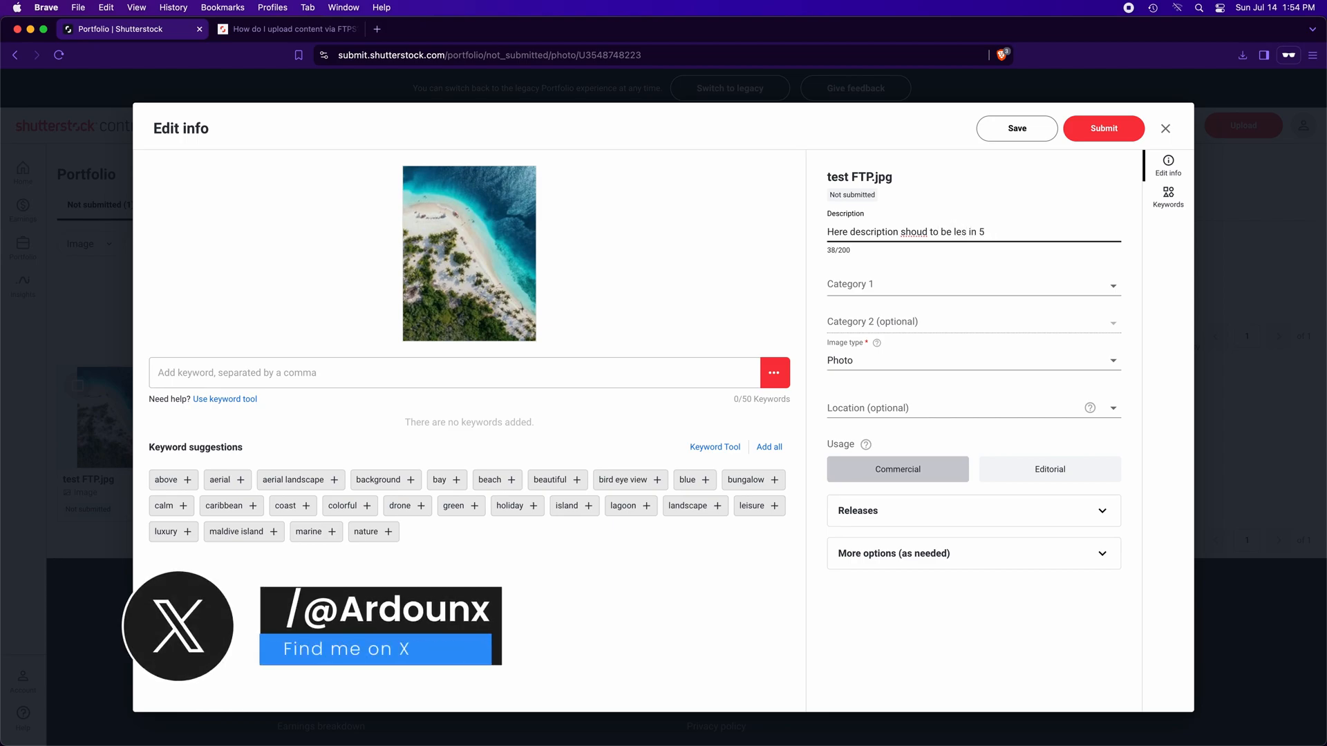
text( words)
right_click(924, 233)
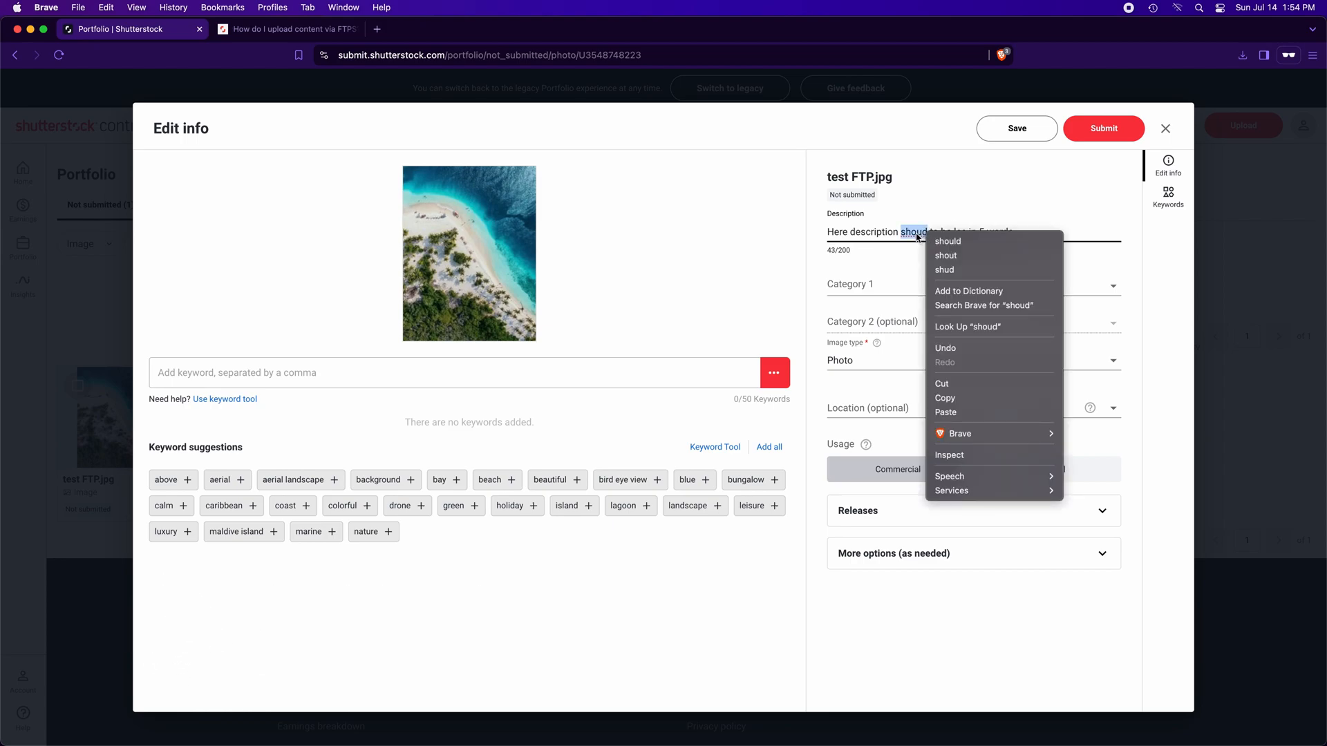
click(950, 242)
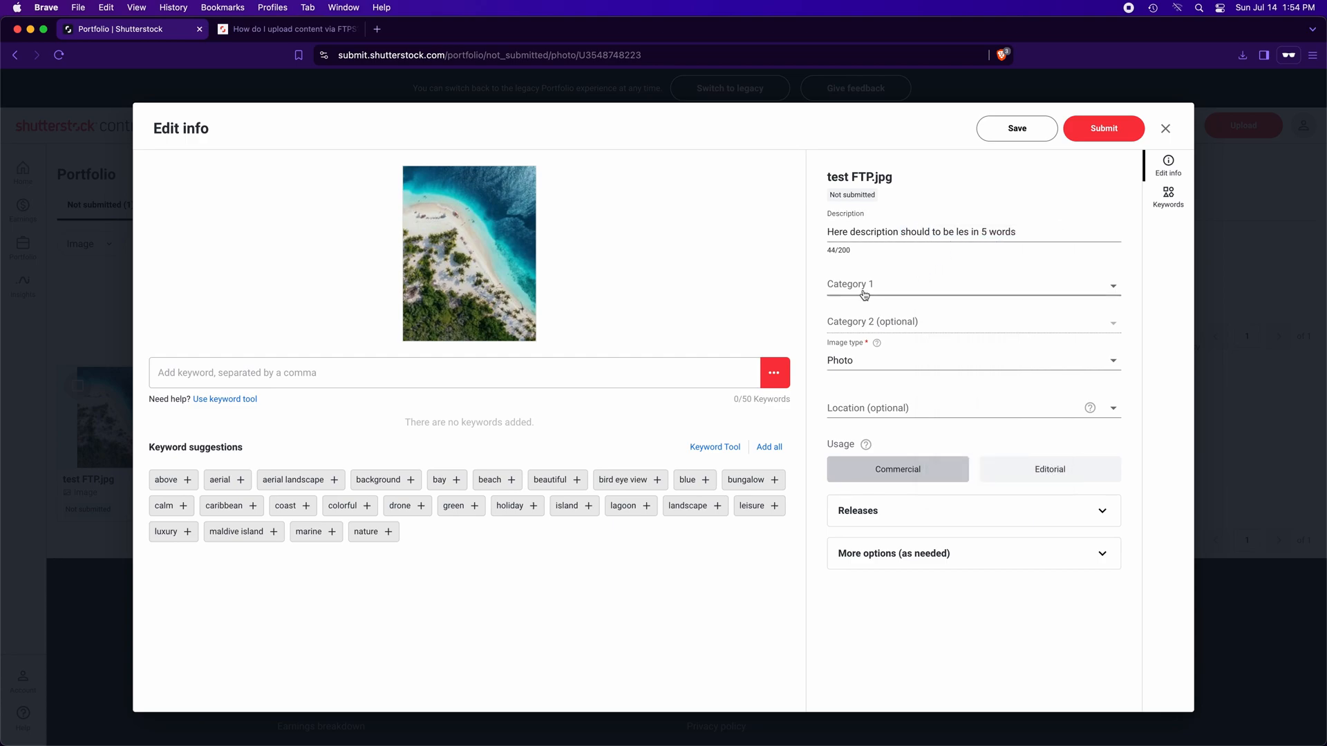
- Set the image's first category to Nature and its second category to Parks/Outdoor
click(954, 287)
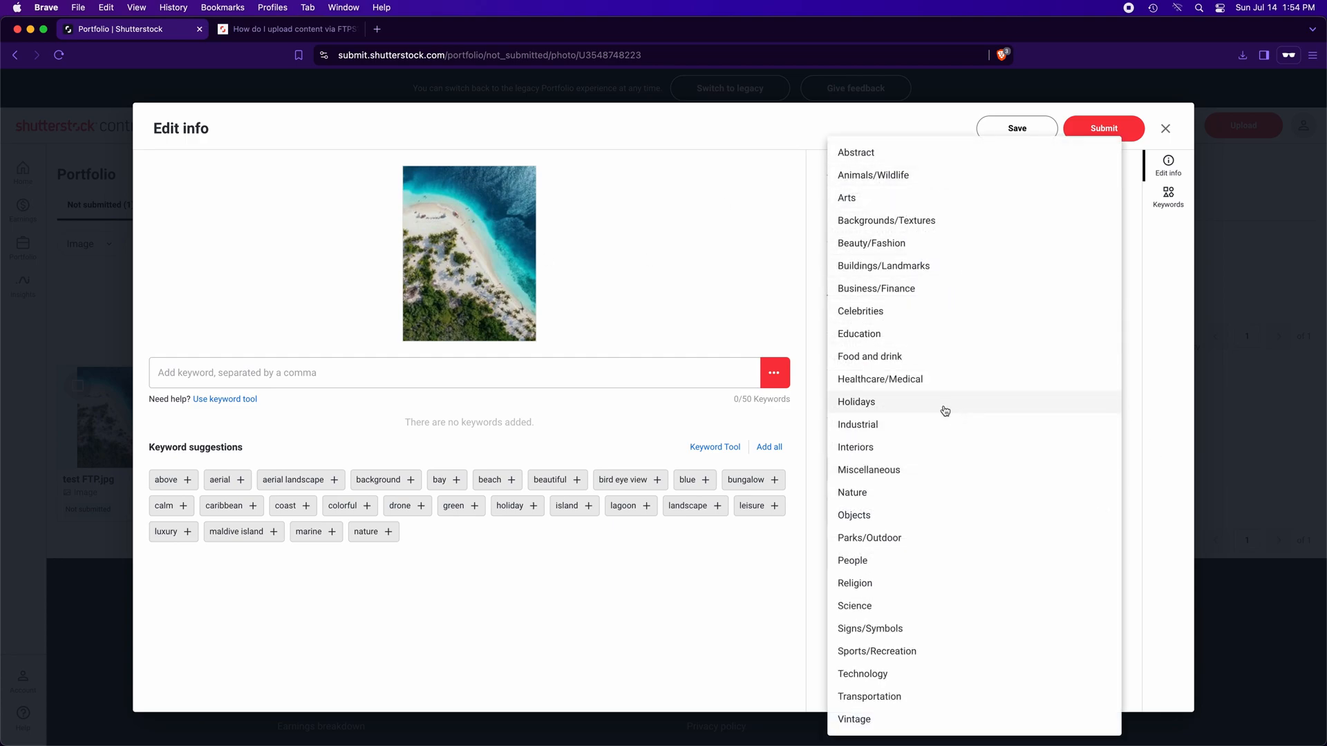
click(898, 495)
click(887, 324)
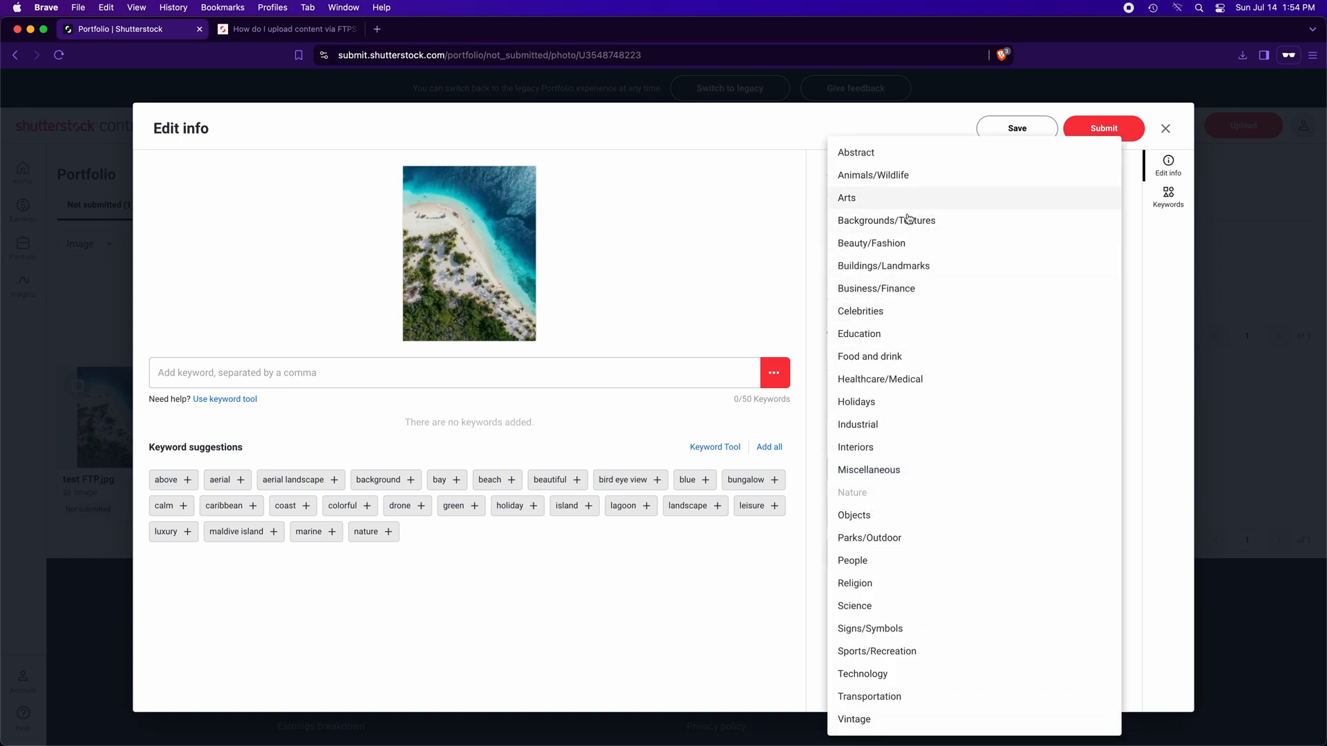
click(899, 538)
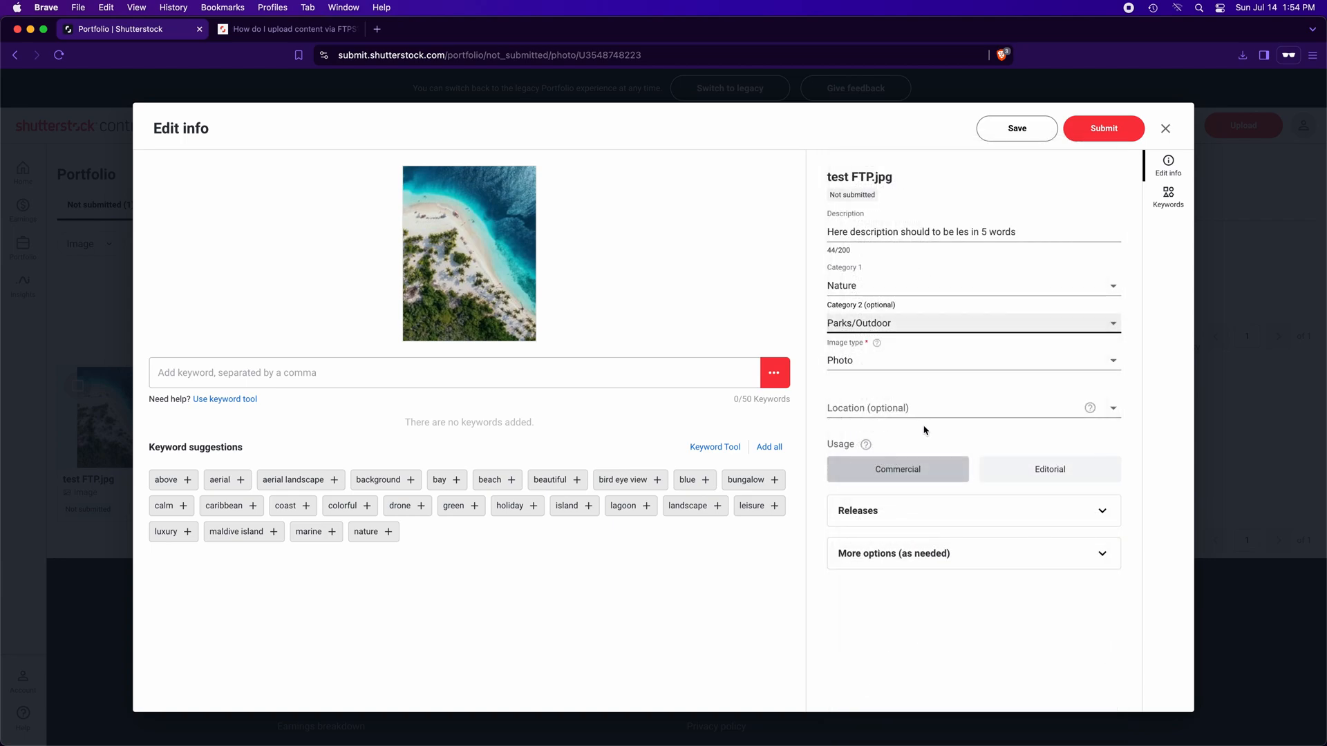
- Keep Photo as the image type and set the location to California, USA
click(869, 360)
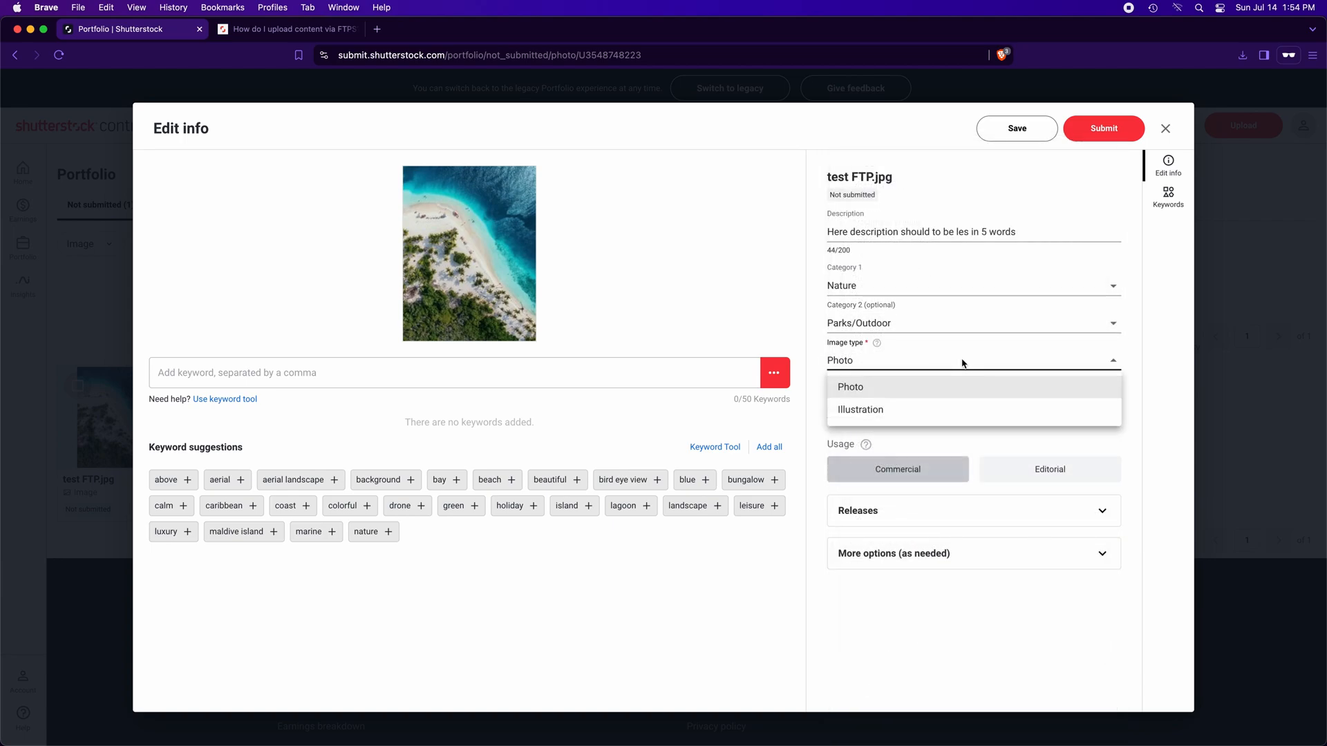
click(878, 388)
click(882, 407)
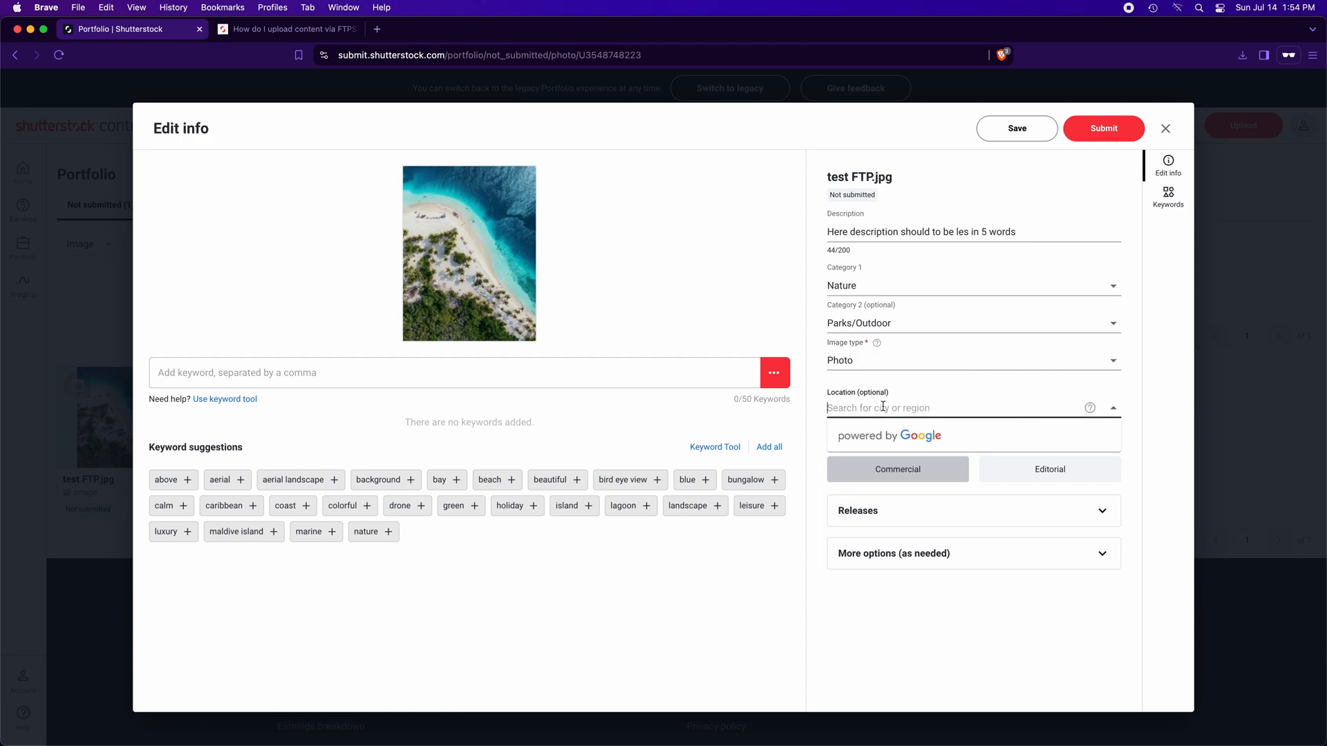
text(cali)
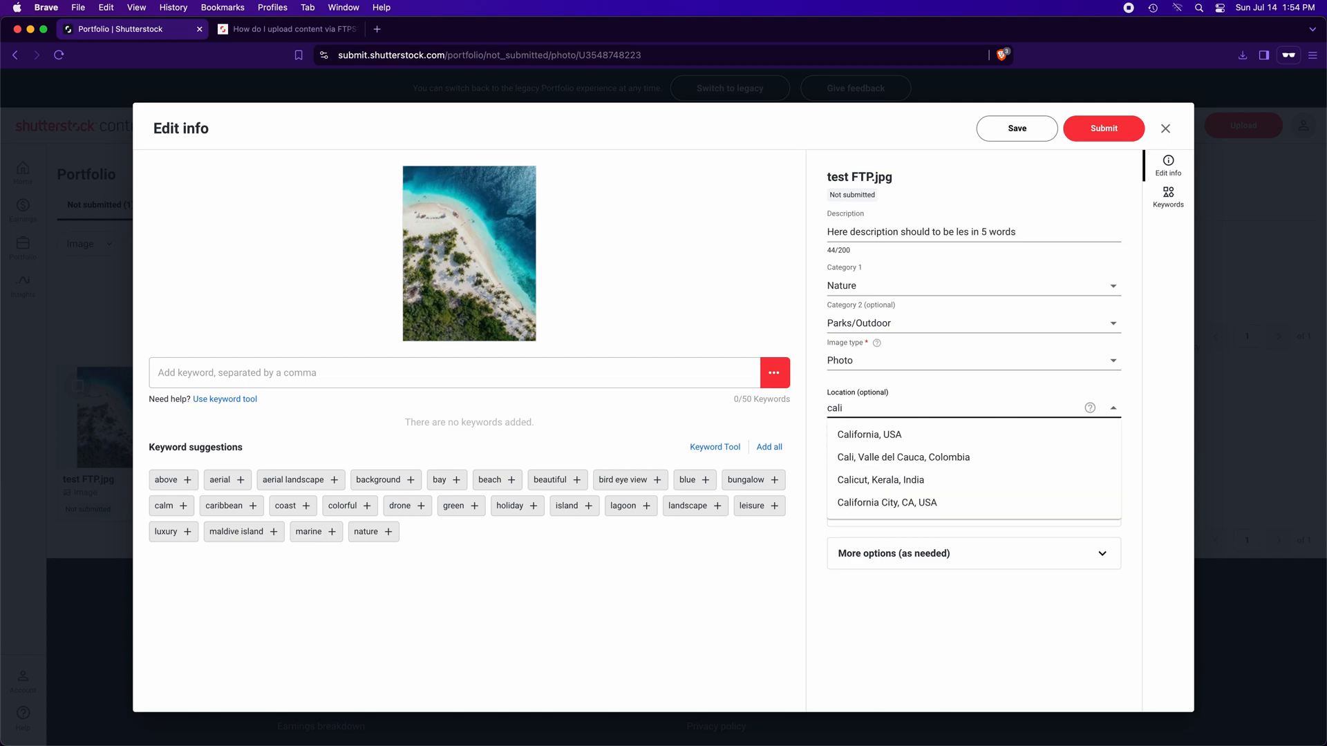
click(1044, 431)
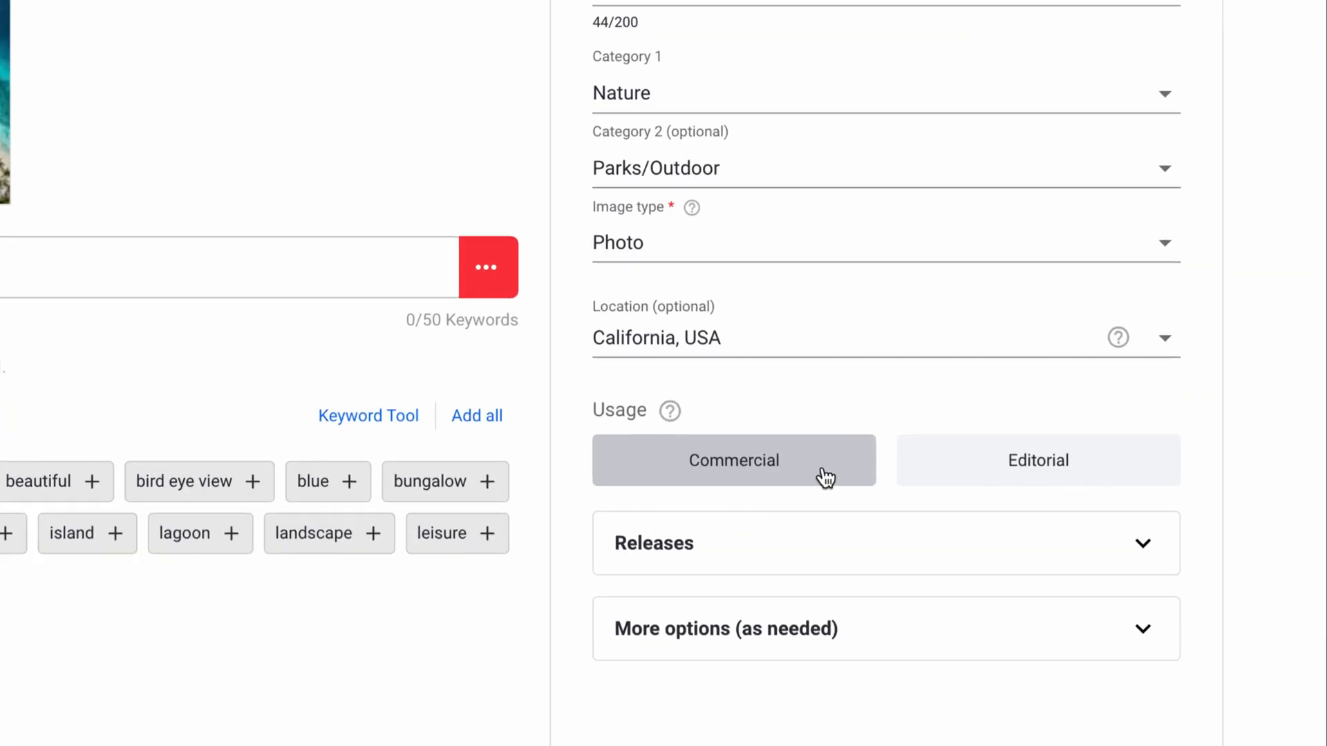
- Compare the Editorial and Commercial usage settings, and examine the filter and sort choices for releases without attaching one
click(1037, 479)
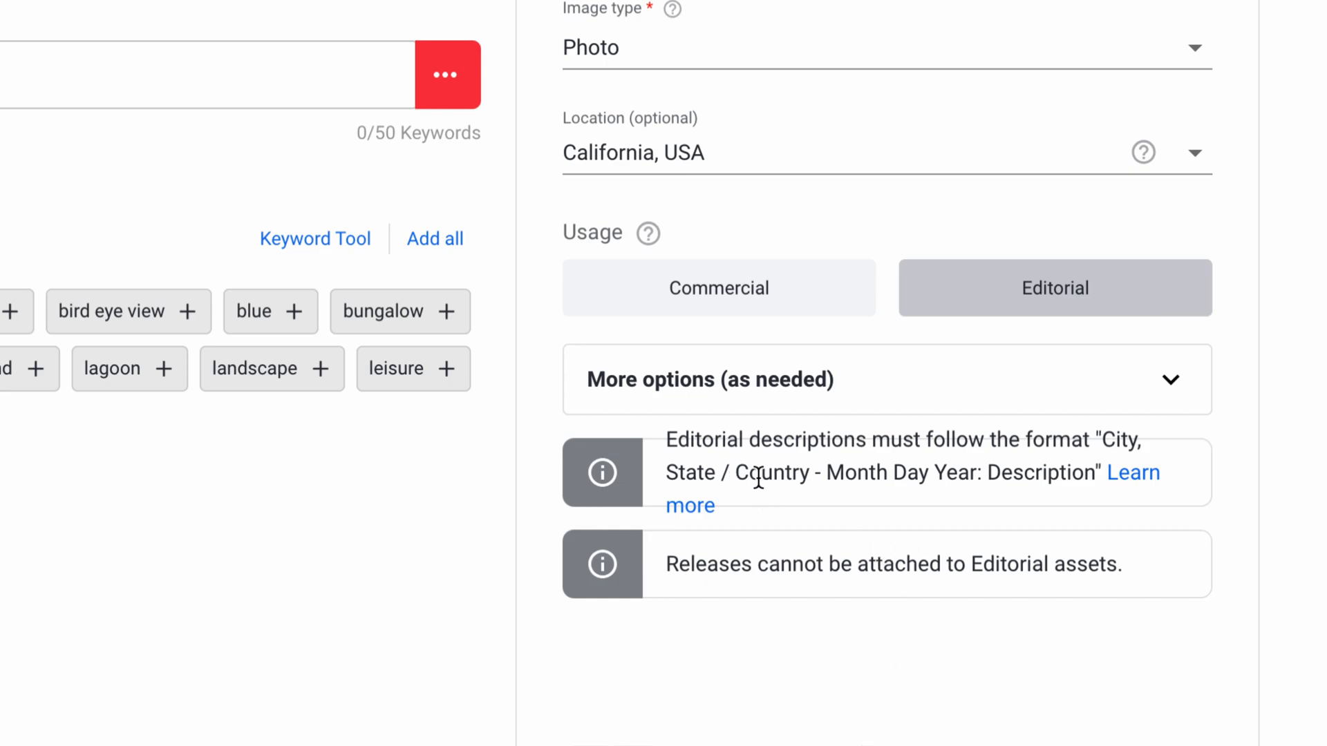
click(756, 312)
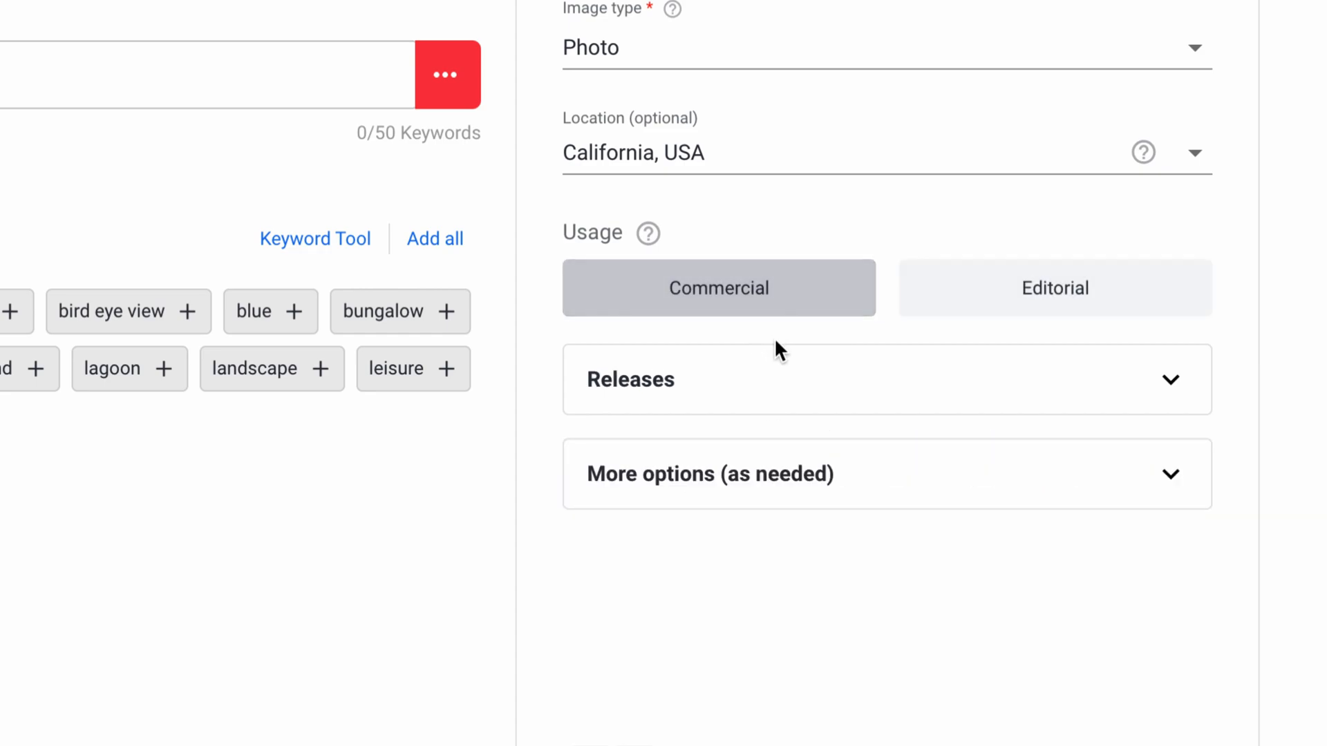
click(629, 387)
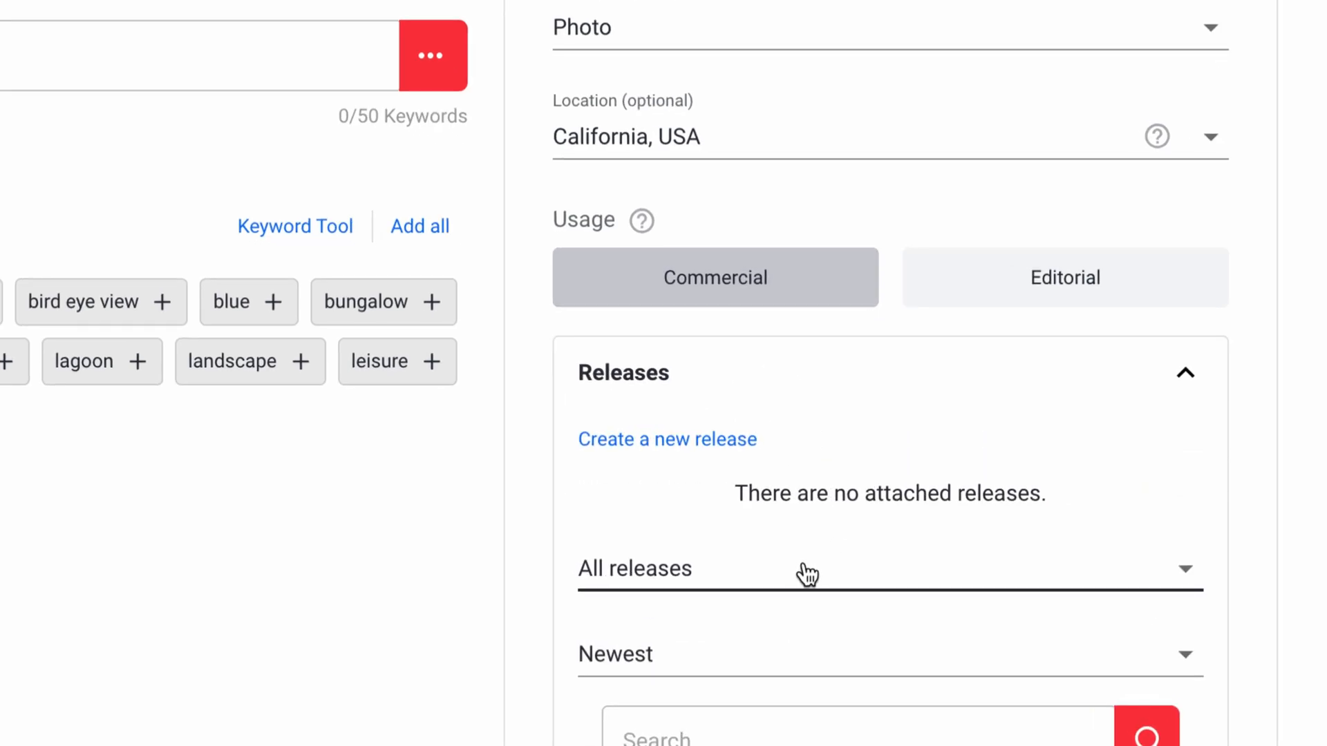
click(807, 573)
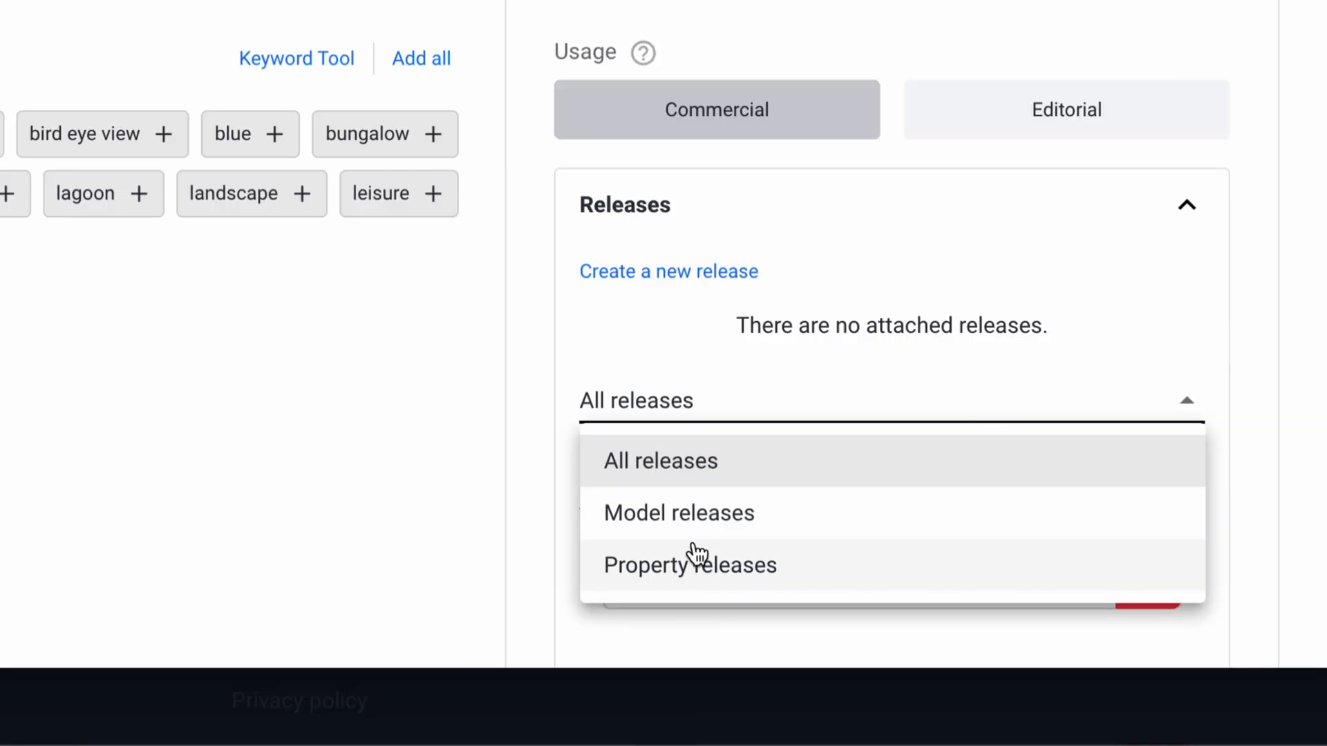
click(723, 402)
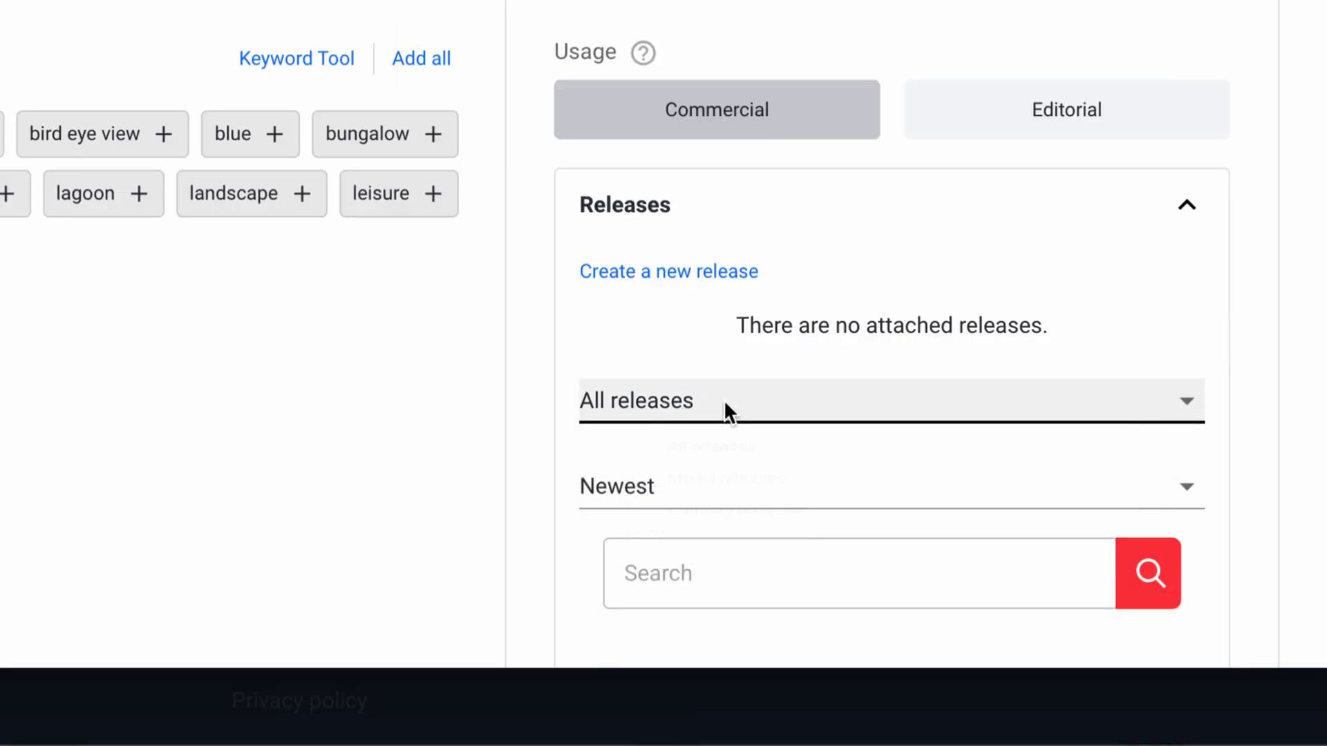
click(657, 478)
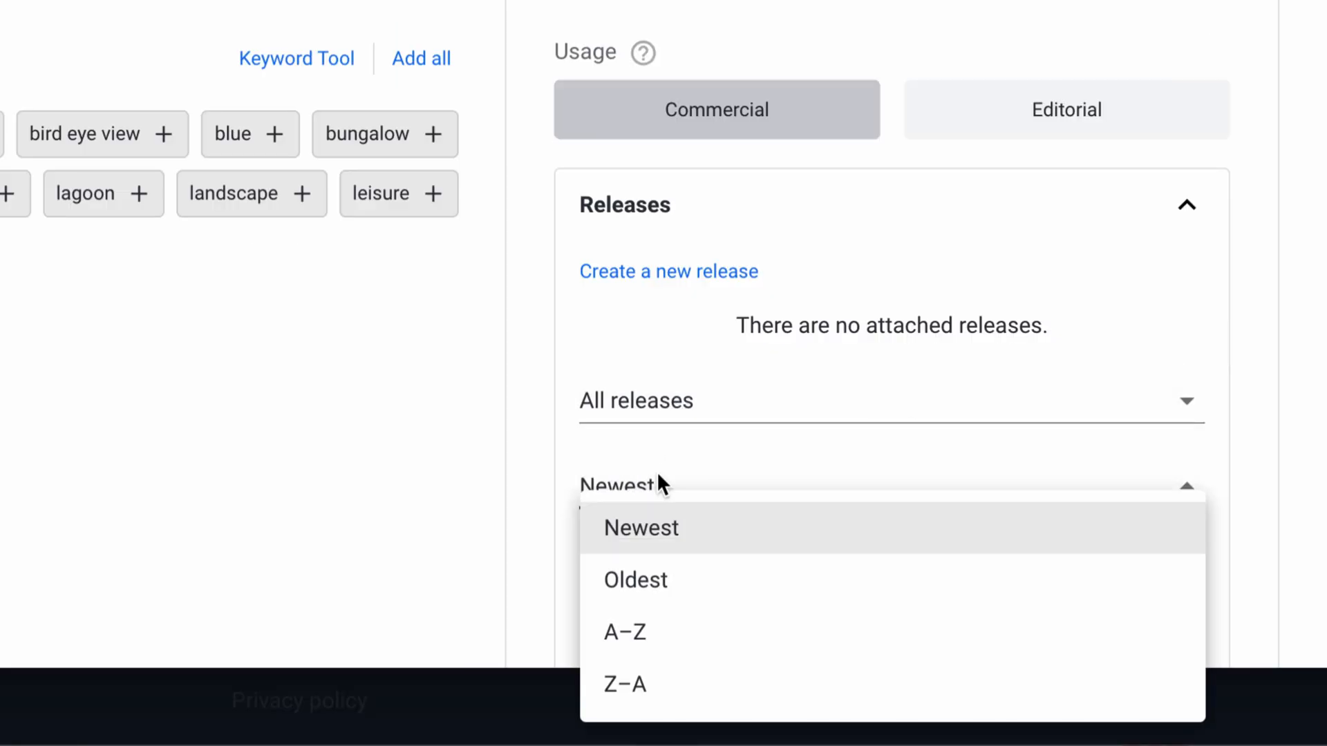
click(662, 533)
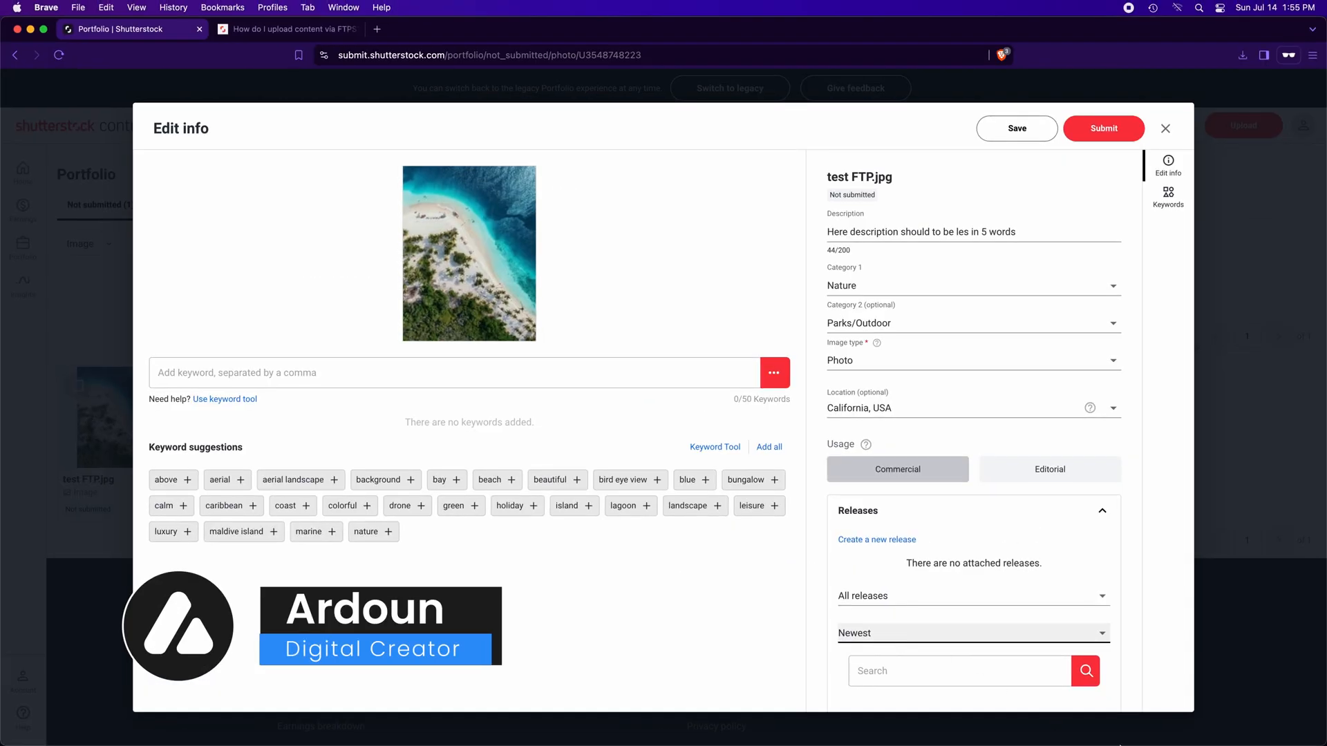
click(1092, 513)
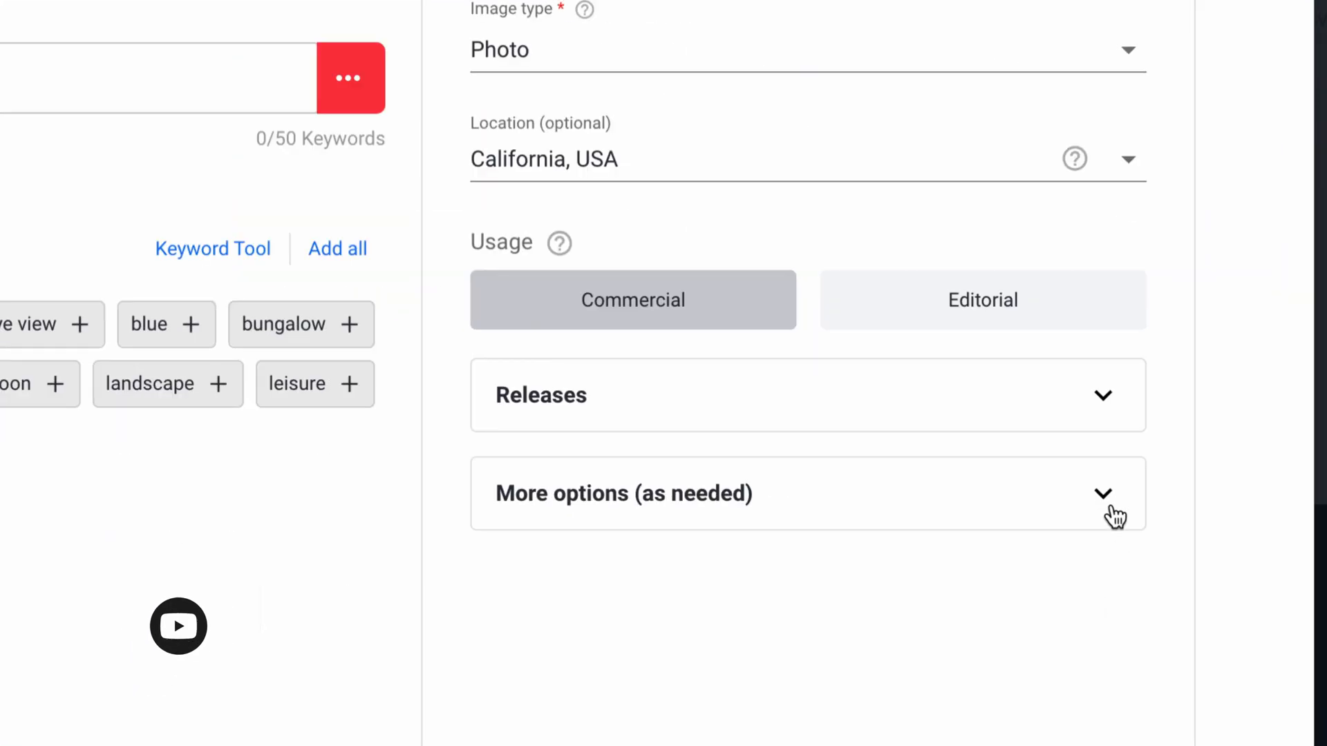
- Look at the case number field and try the Mature content flag among the additional image options
click(1104, 561)
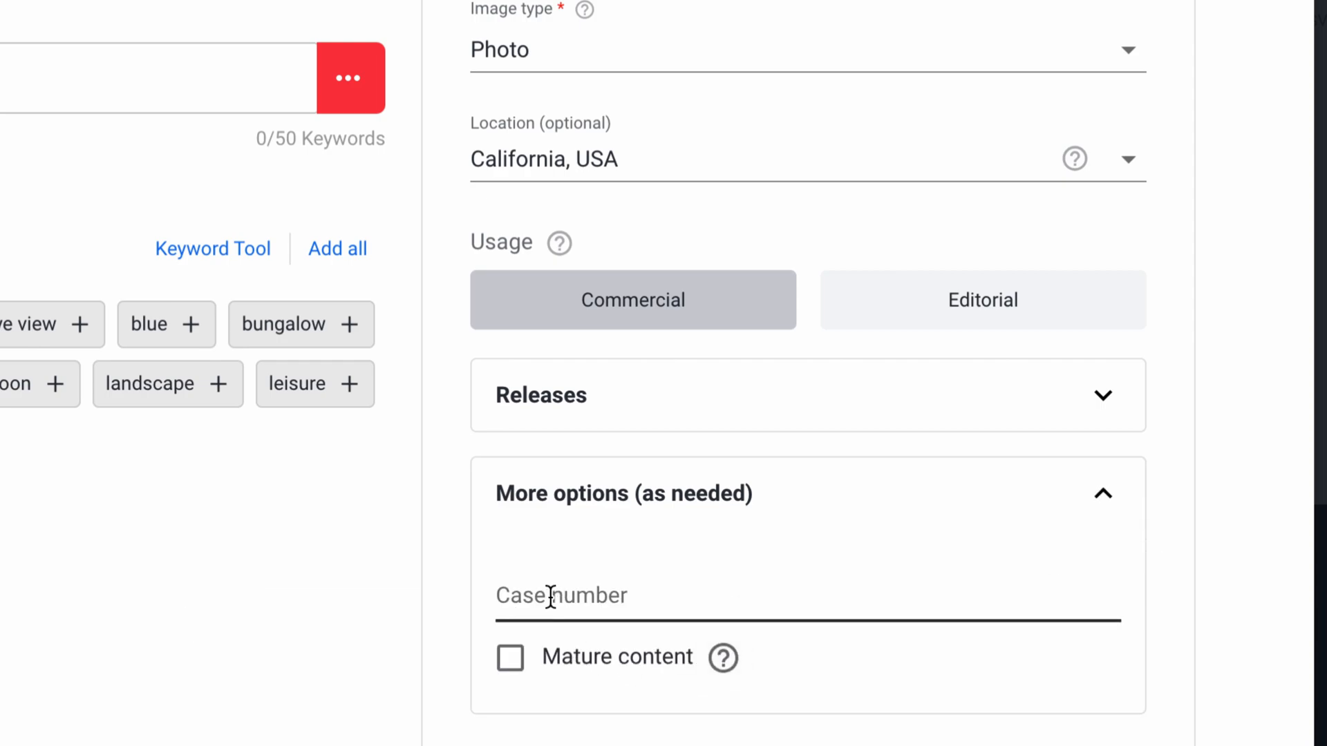
click(551, 595)
click(517, 659)
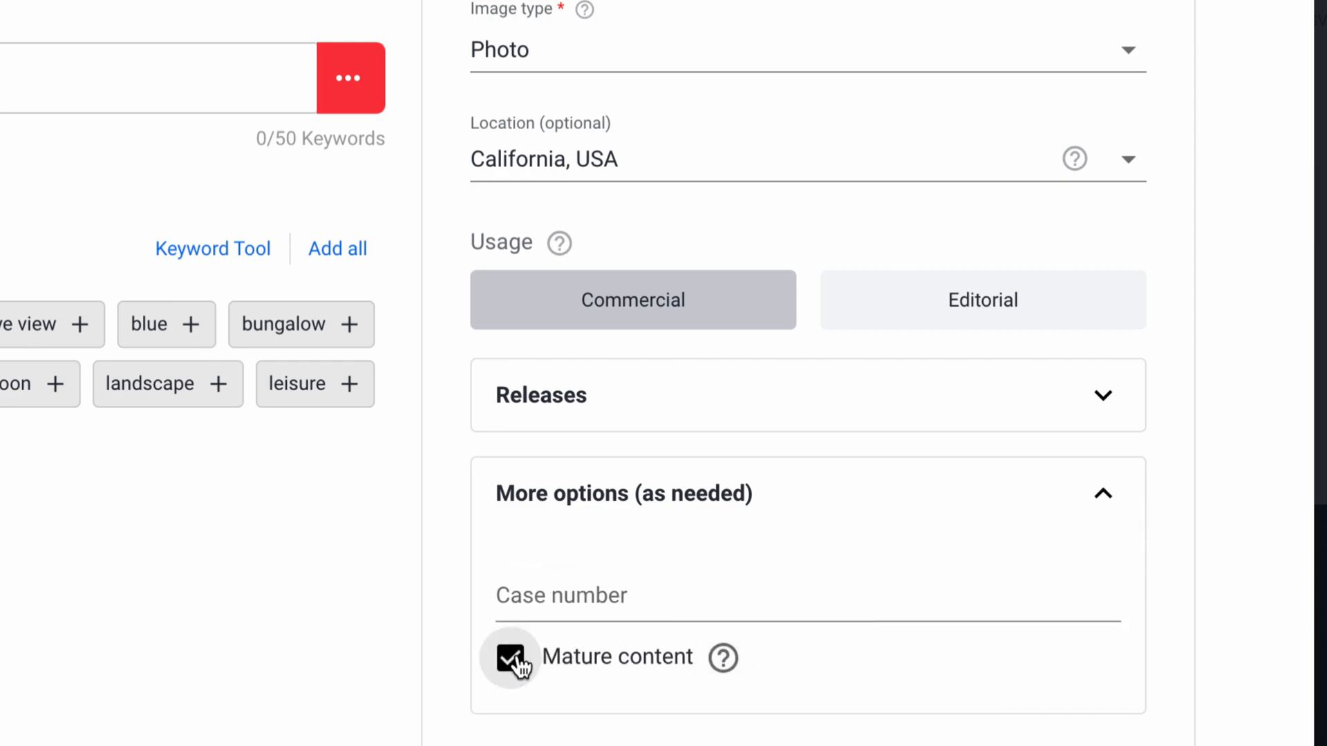
click(521, 664)
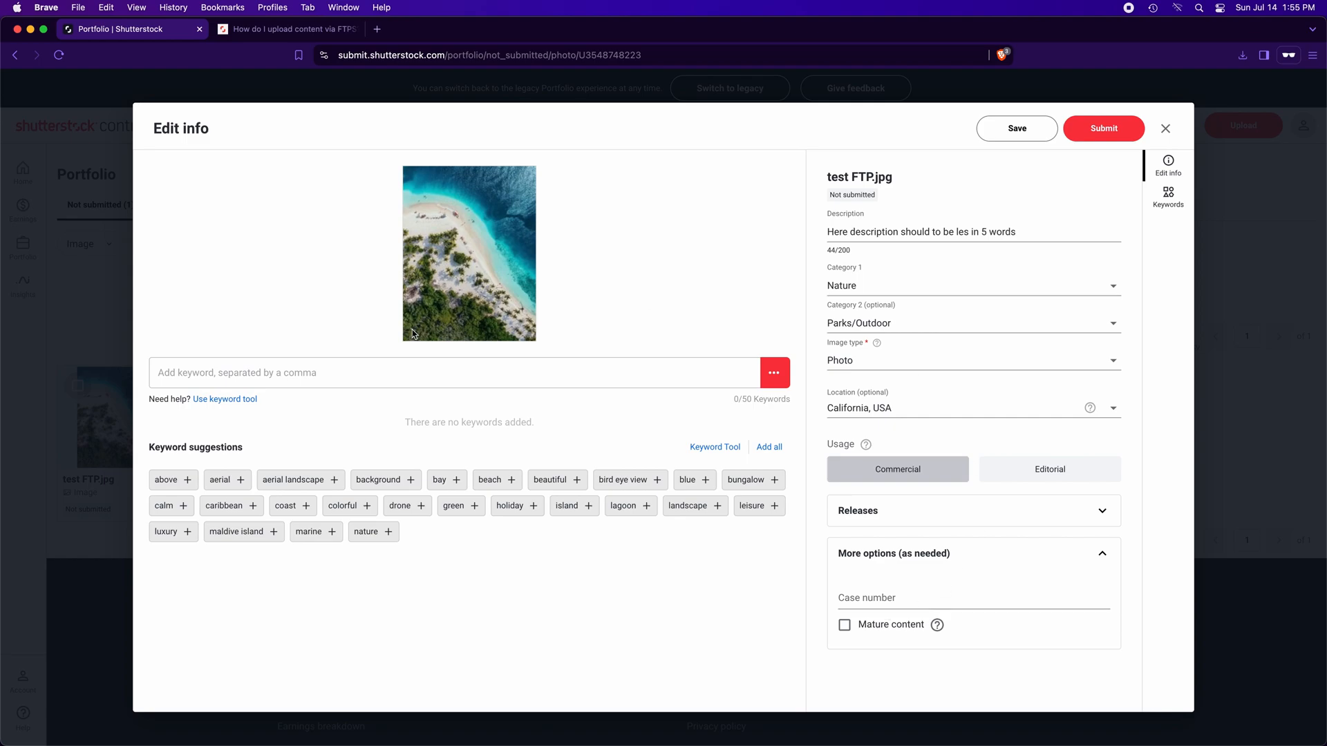
- Add the keywords "nature" and "sea" to the image, plus all of the suggested keywords
click(206, 376)
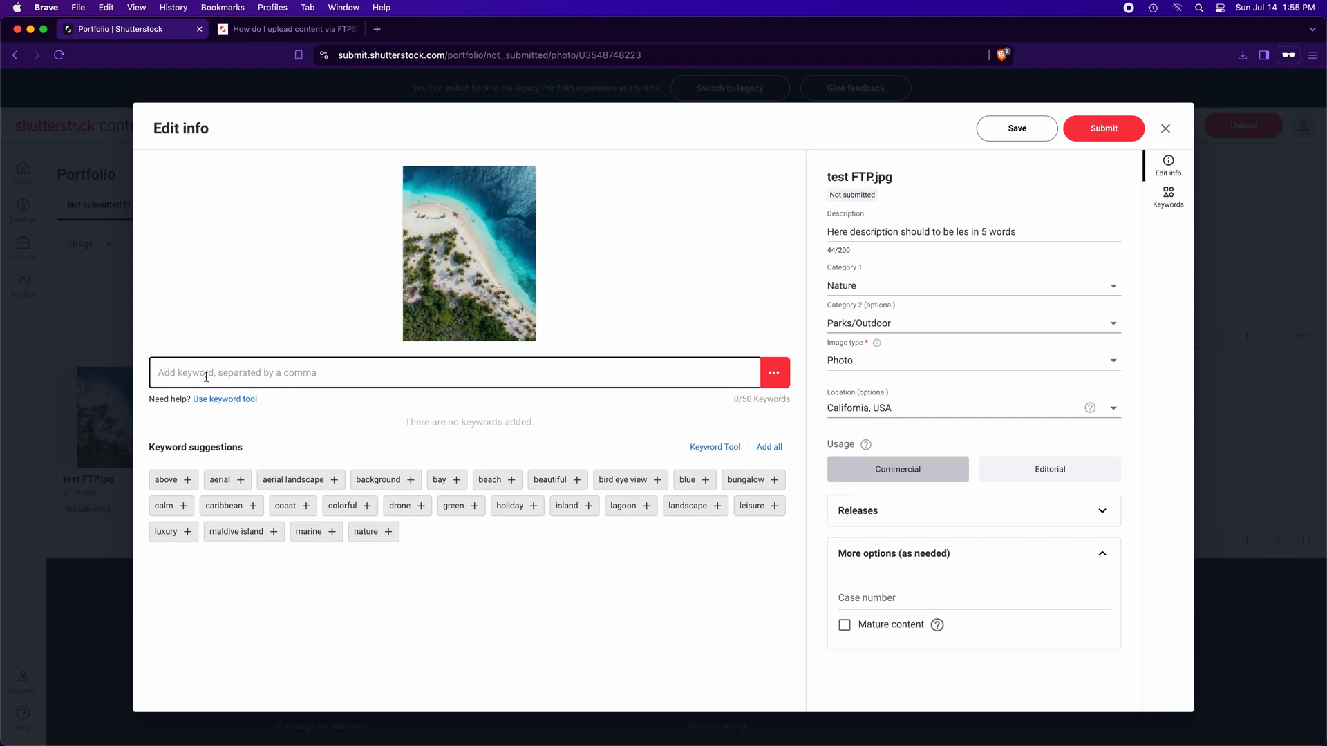
text(nature)
key(Return)
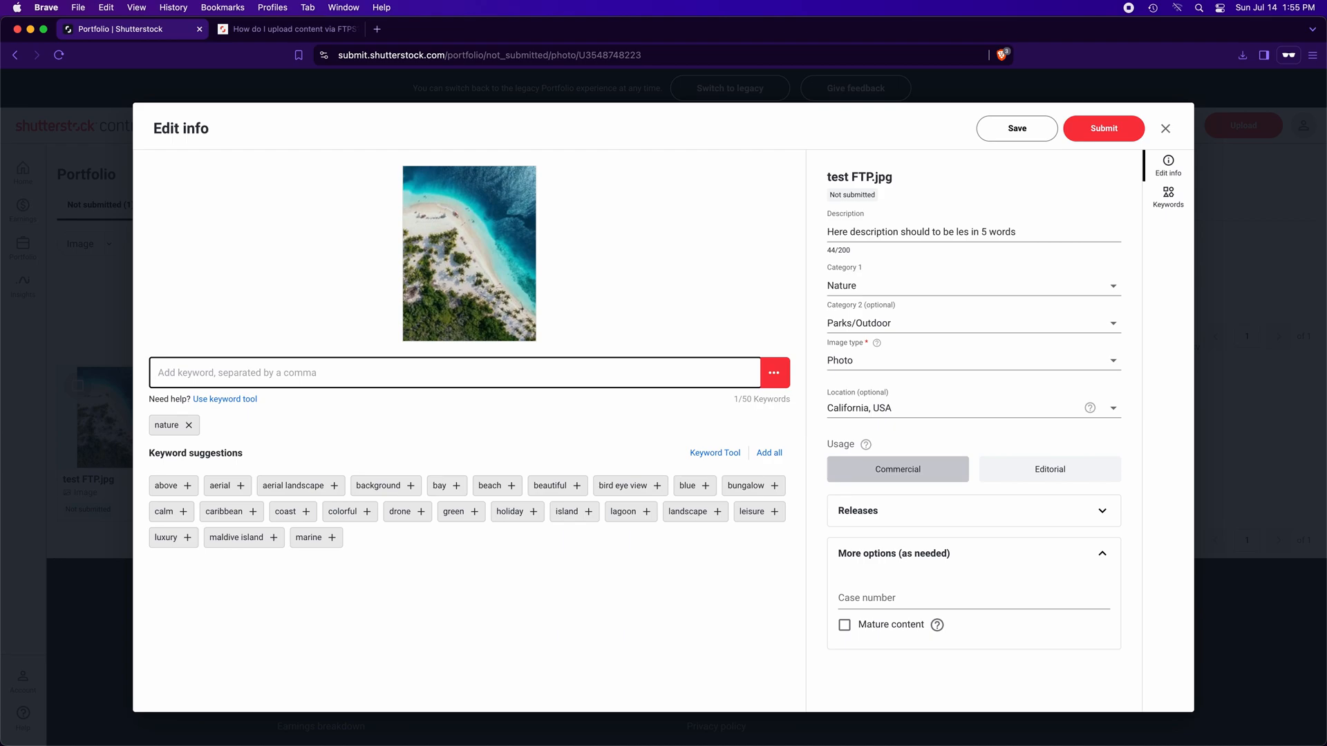
text(sea)
key(Return)
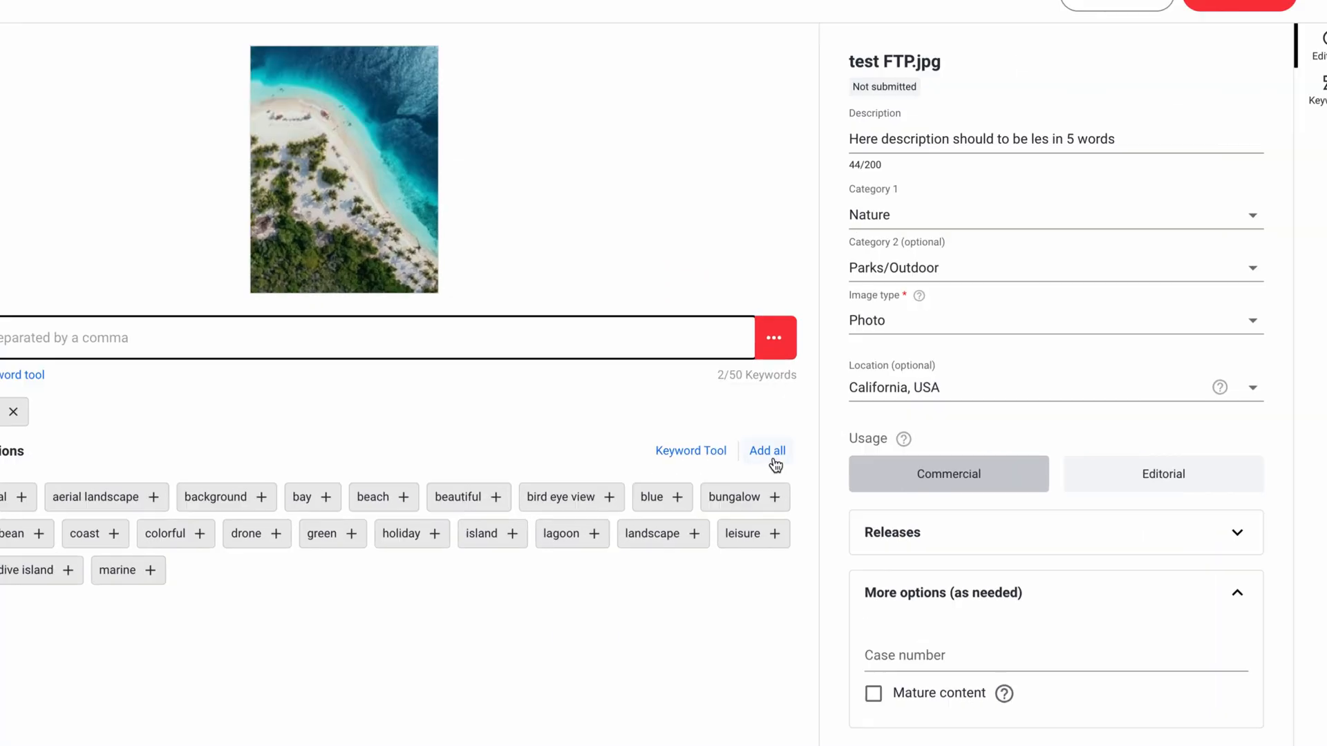
click(775, 469)
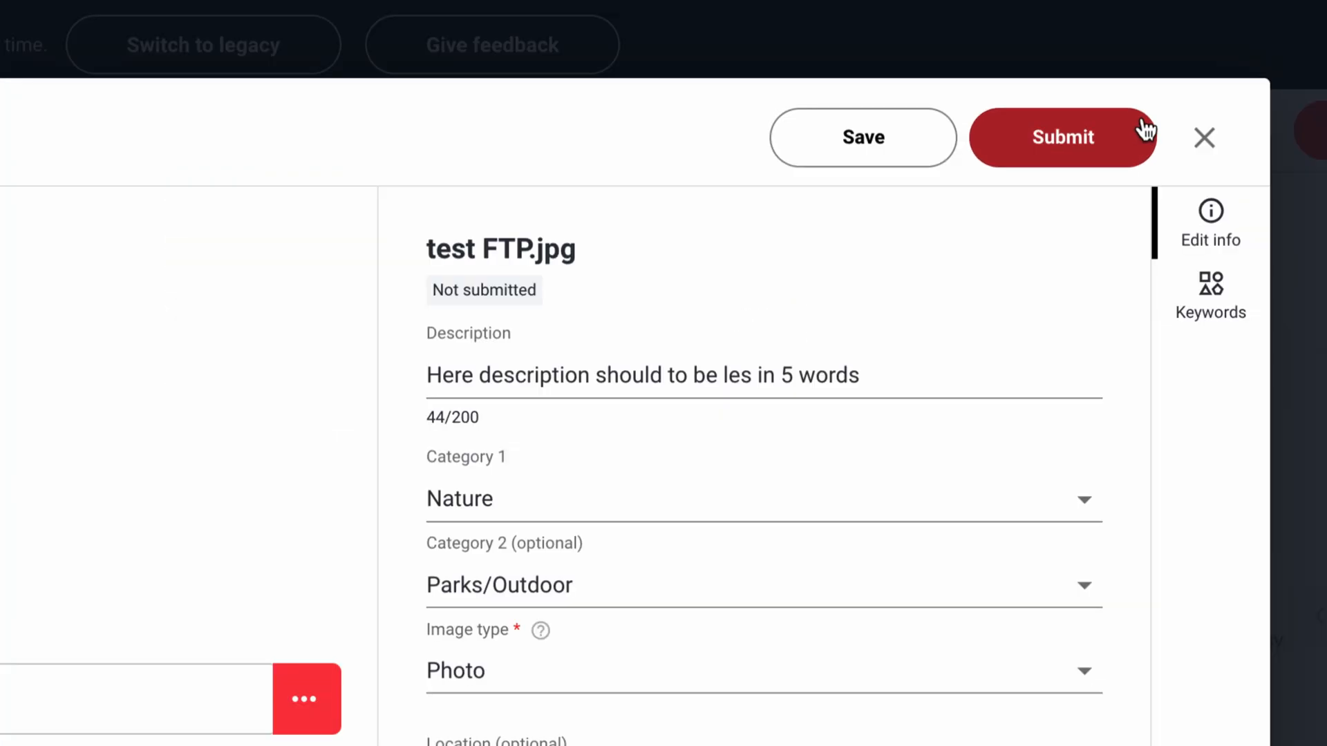
- Submit test FTP.jpg for review and open the portfolio's pending images
click(1090, 141)
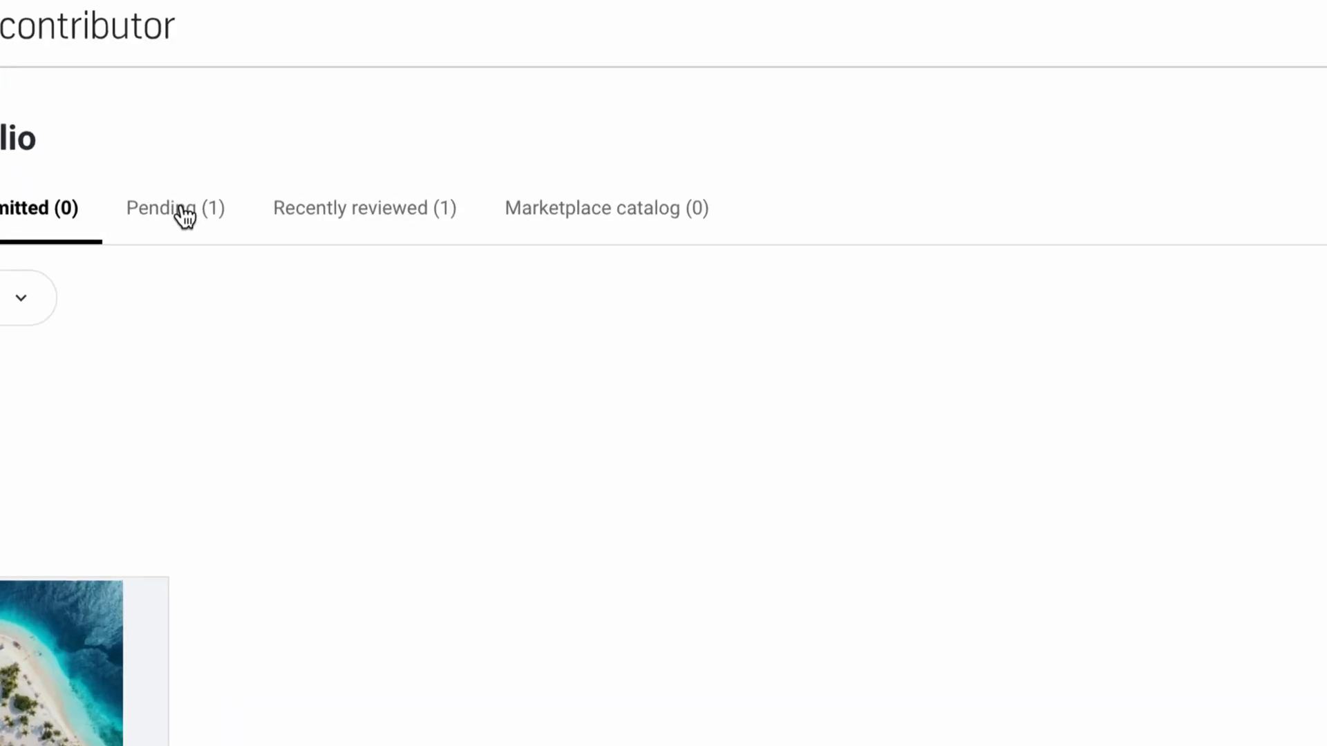
click(183, 215)
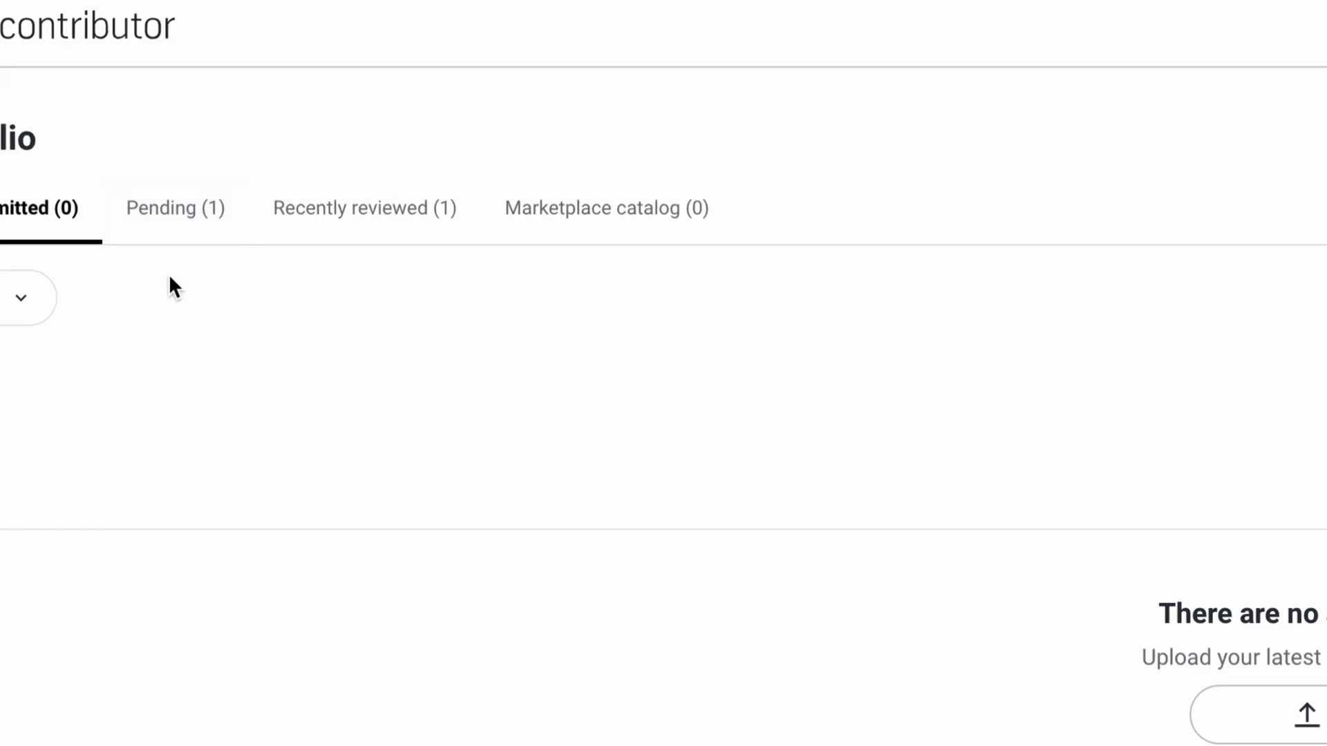